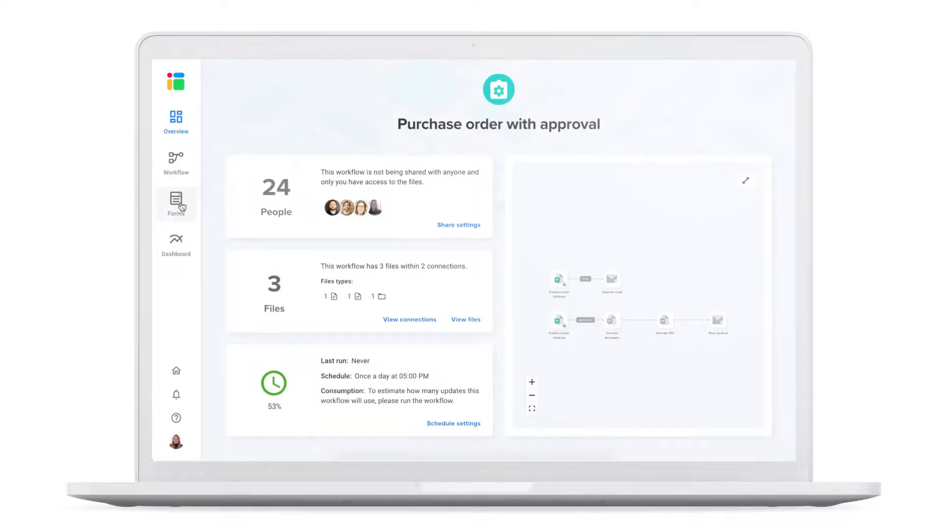
- Open Forms, ending on the Sheetgo sign-up page offering Google, Dropbox or Microsoft accounts
click(181, 207)
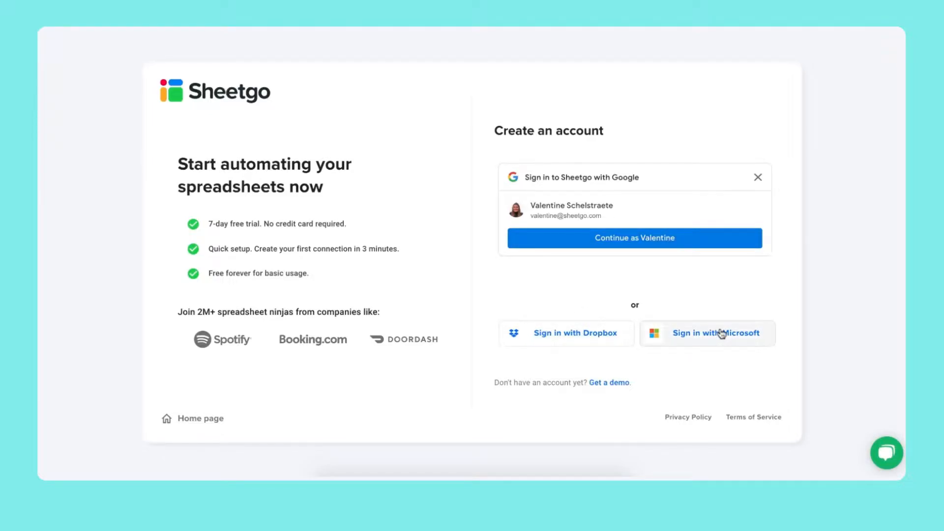
- Sign in with Google and install the Purchase order with approval template on Google Drive
click(655, 248)
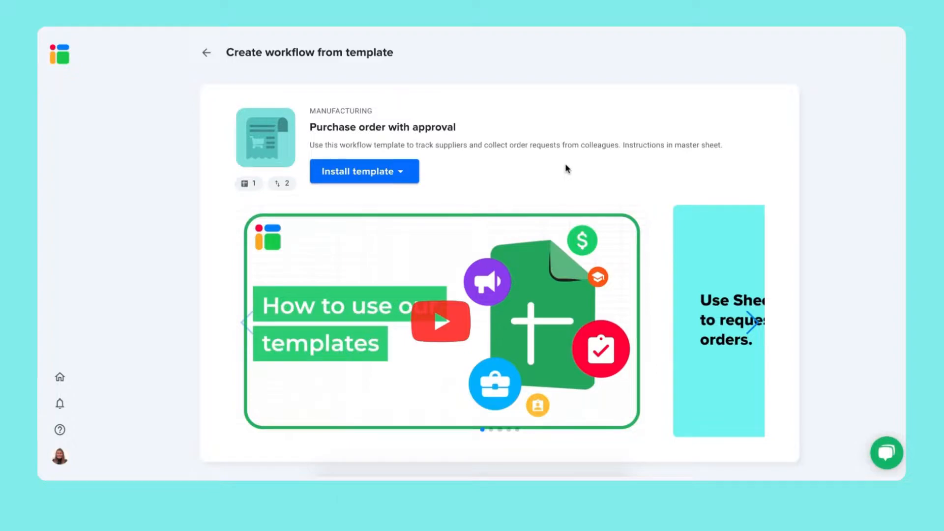
click(390, 172)
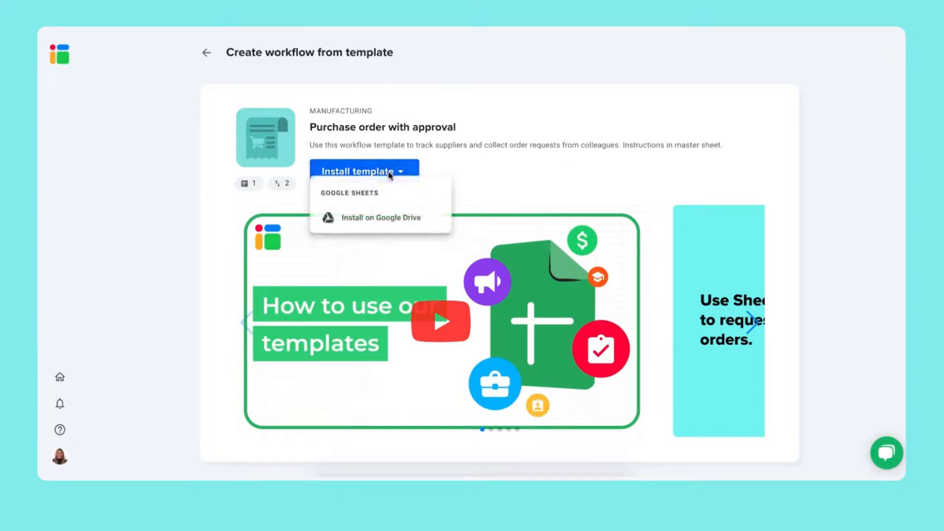
click(398, 220)
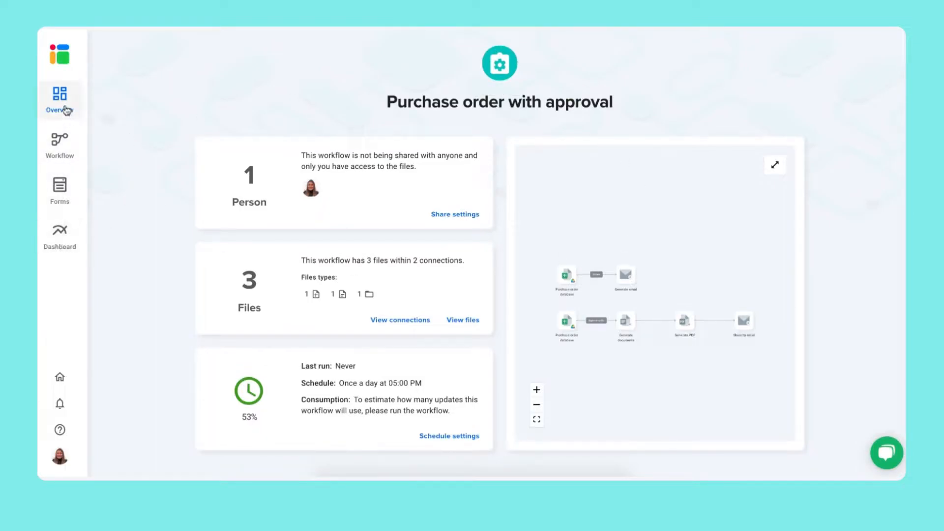
- Edit the workflow title, run it, and open the editor with both connections
click(405, 101)
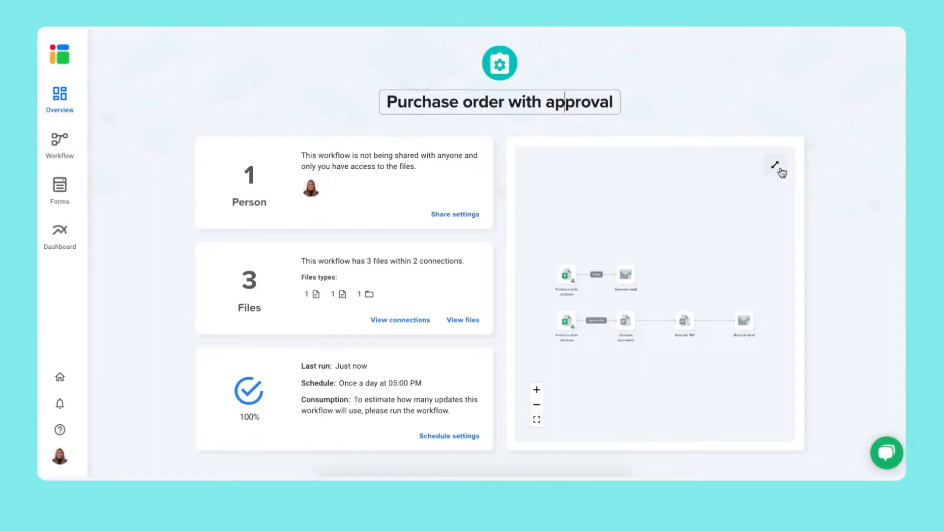
click(776, 167)
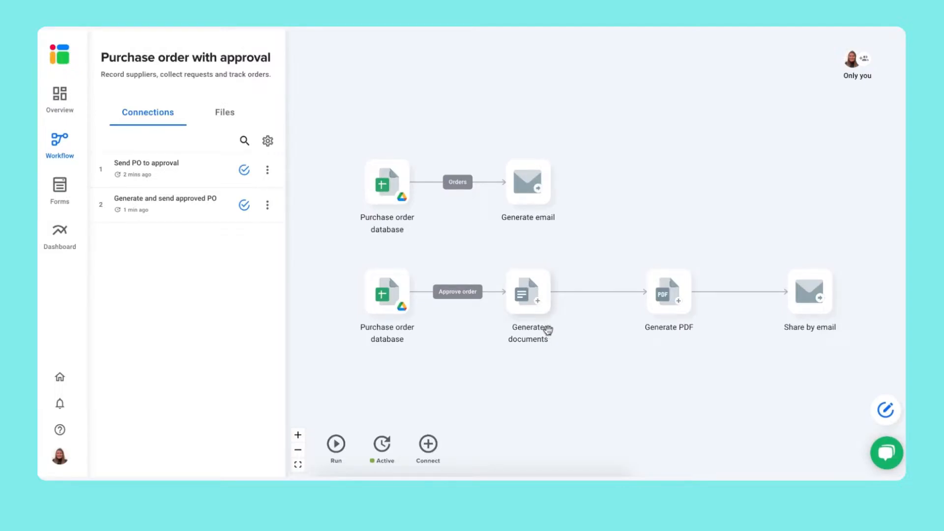
- Open the Purchase order document from the workflow's Files list for editing
click(227, 114)
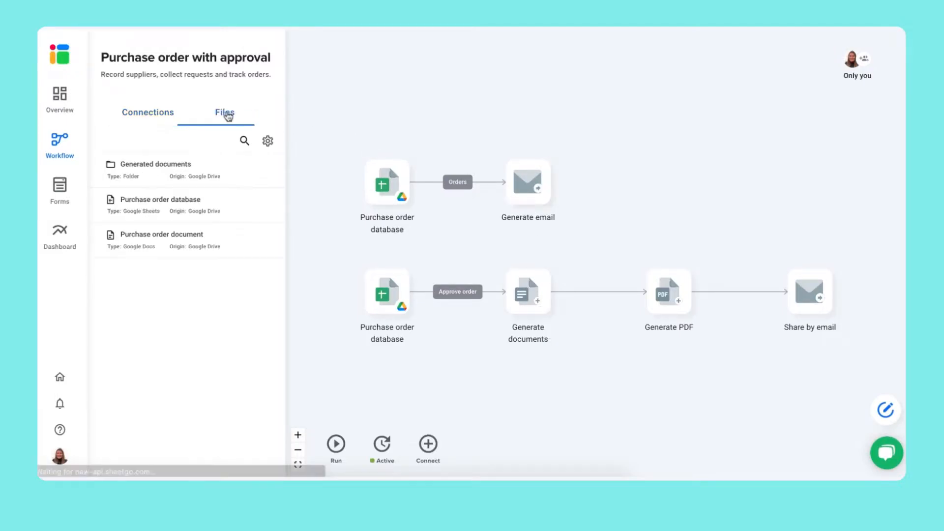
mouse_move(213, 248)
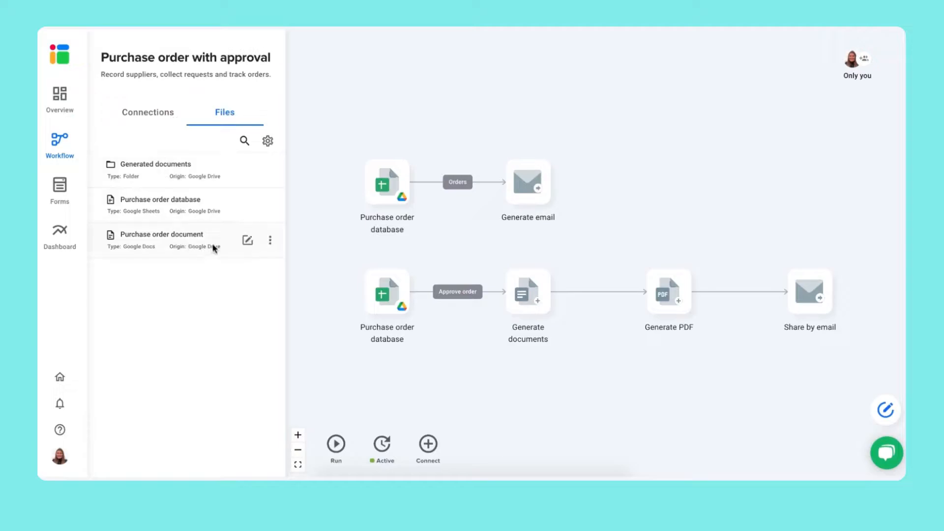
click(248, 242)
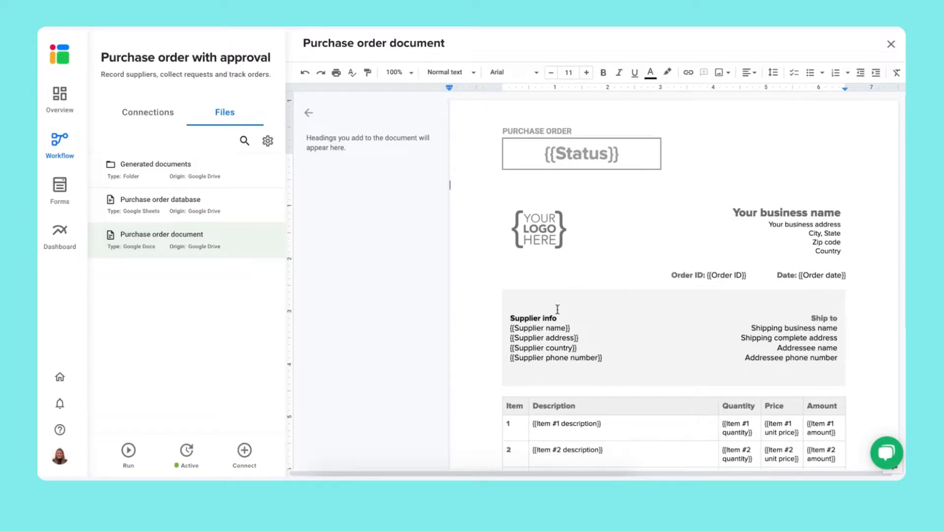
- Open the Send PO to approval connection for editing from the Connections list
click(142, 117)
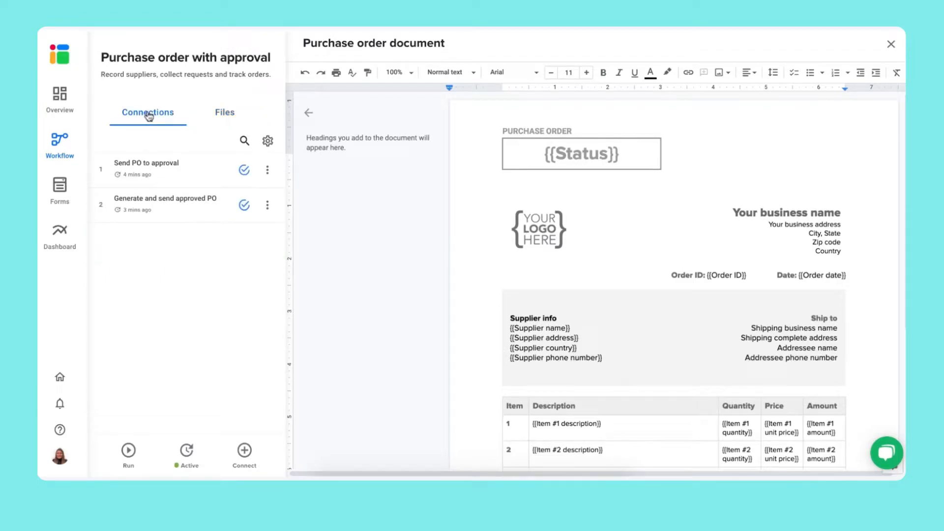
click(268, 172)
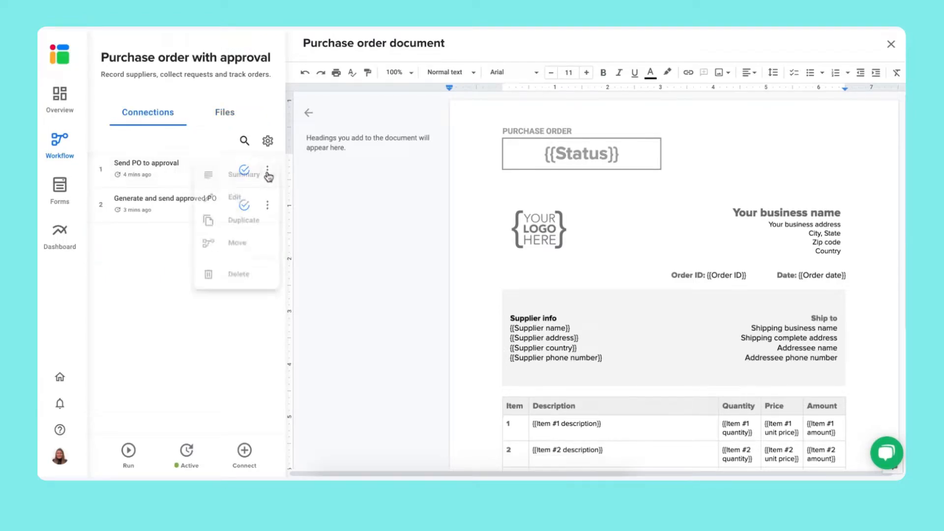
click(237, 202)
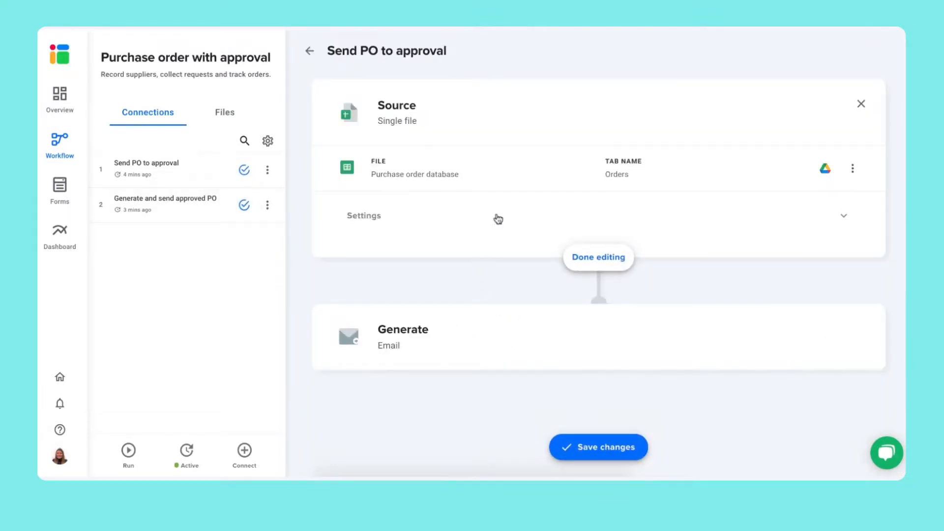
- Open the settings of the Send PO to approval email Generate step
mouse_move(472, 341)
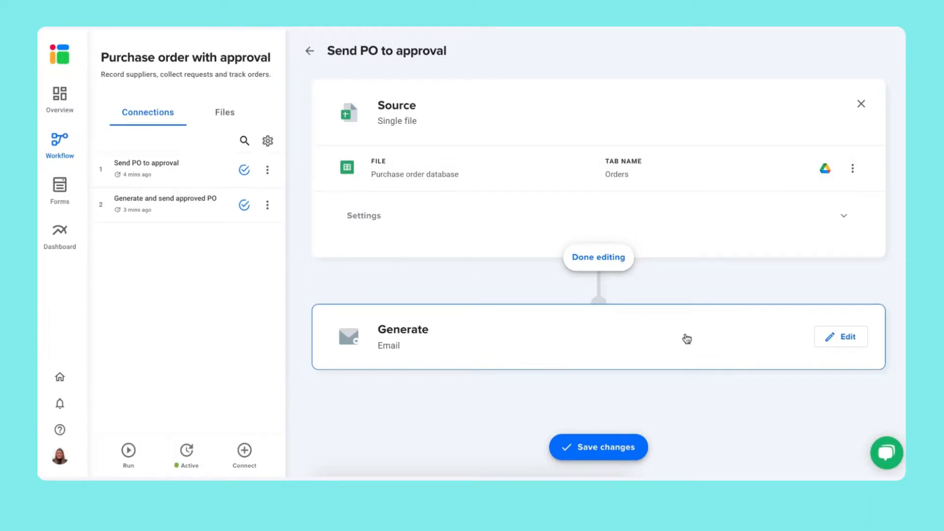
click(844, 339)
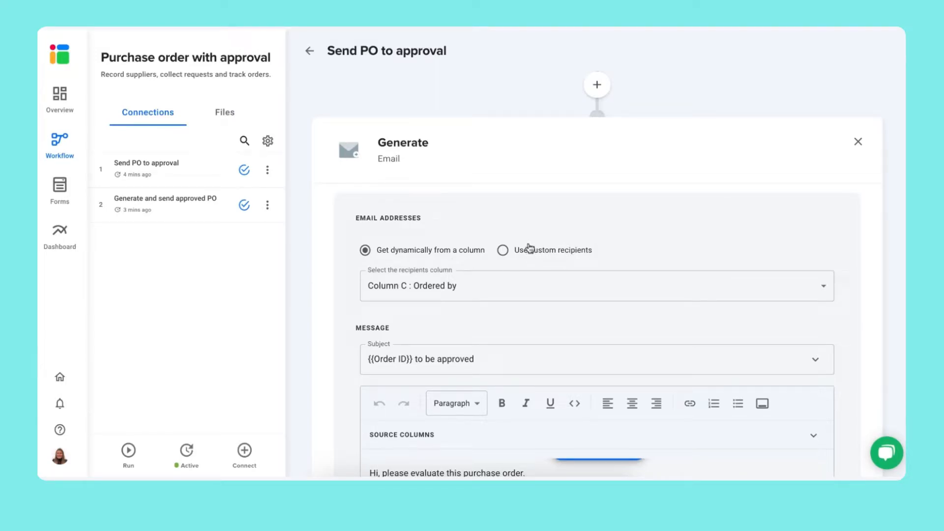
- Switch the approval email to a custom recipient address, review the subject, and save
click(526, 250)
click(496, 284)
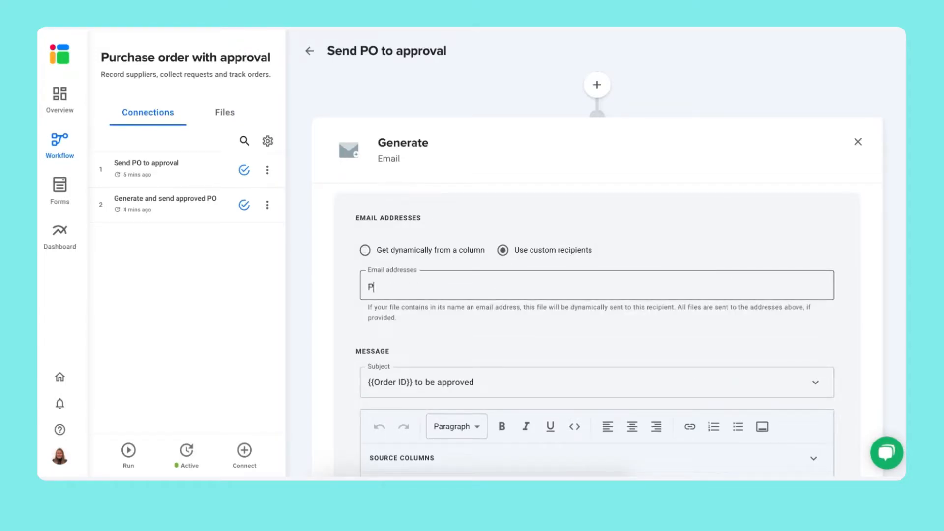
key(Return)
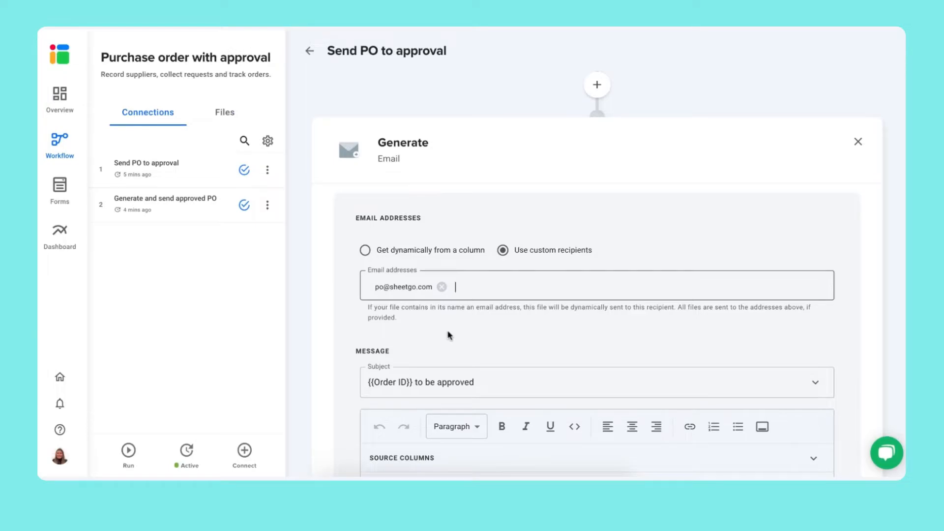
scroll(449, 336, down, 1)
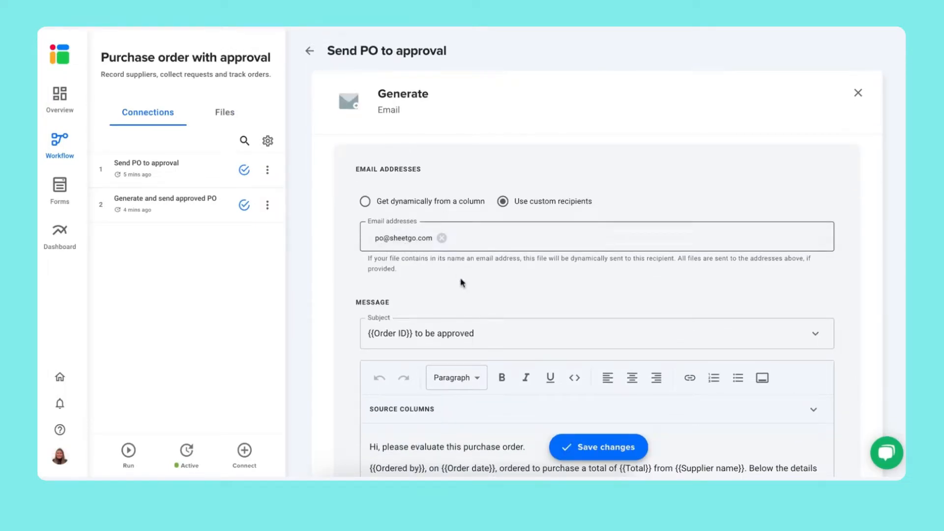
scroll(488, 297, down, 1)
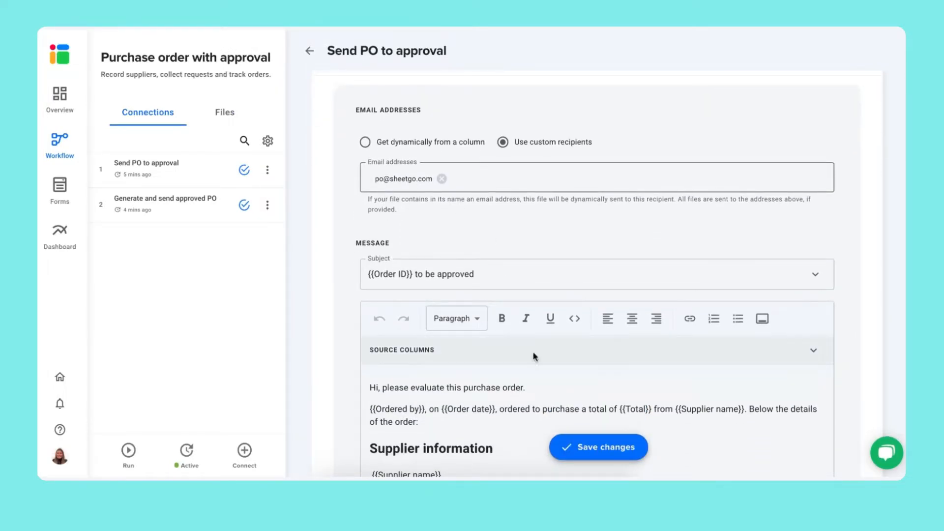
scroll(523, 321, down, 1)
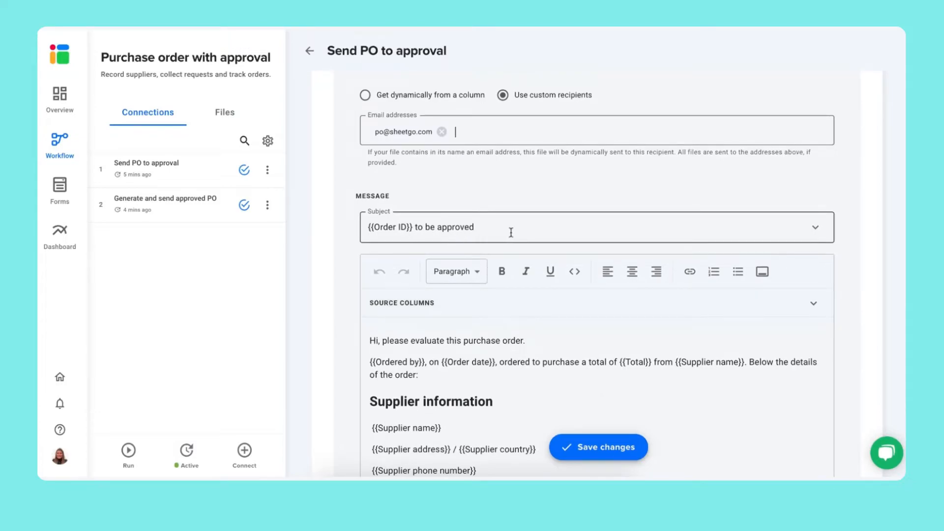
drag(512, 229, 409, 227)
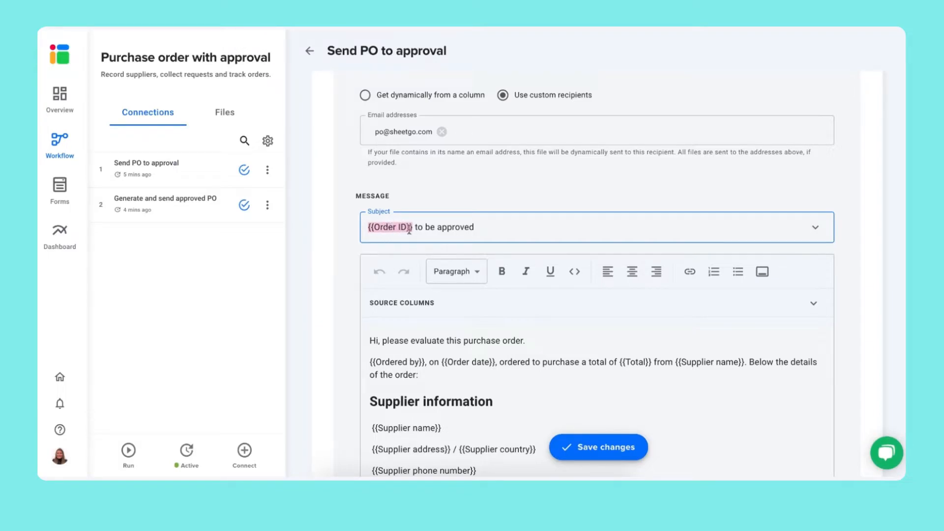
scroll(469, 235, down, 2)
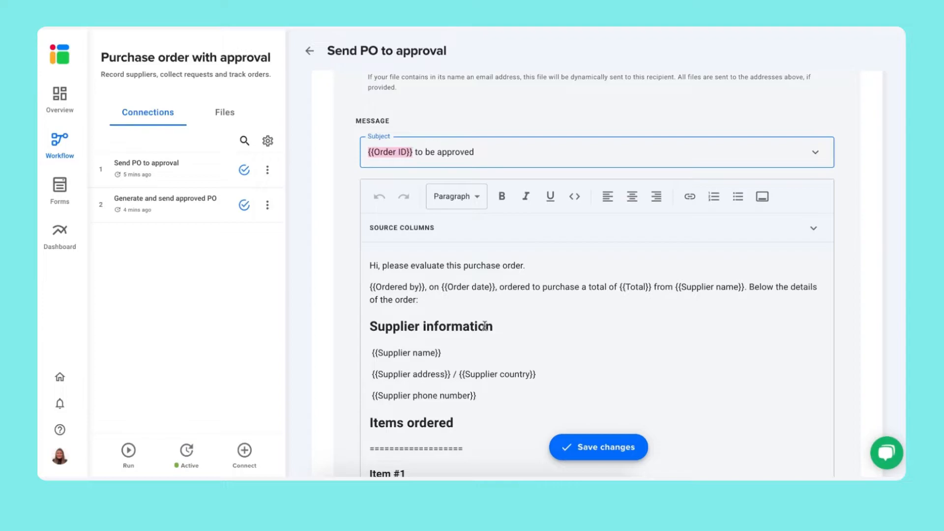
scroll(485, 326, down, 1)
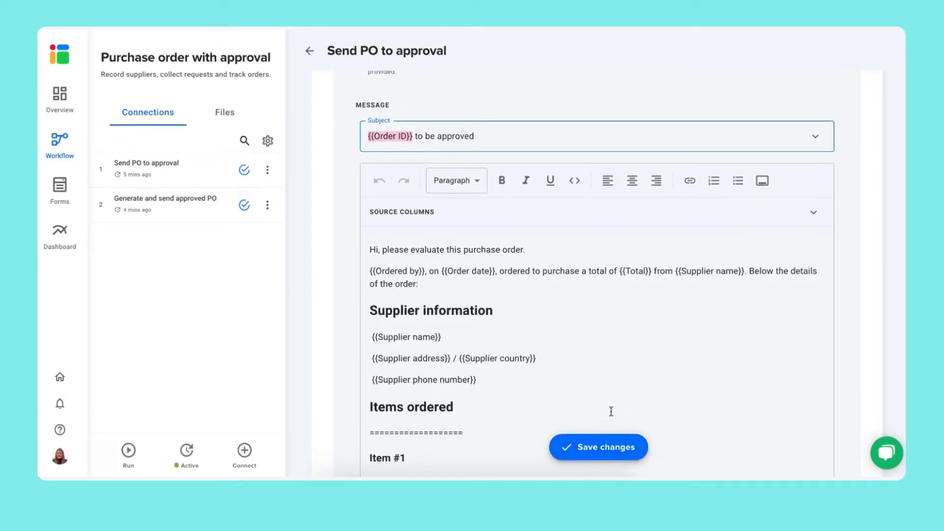
click(592, 454)
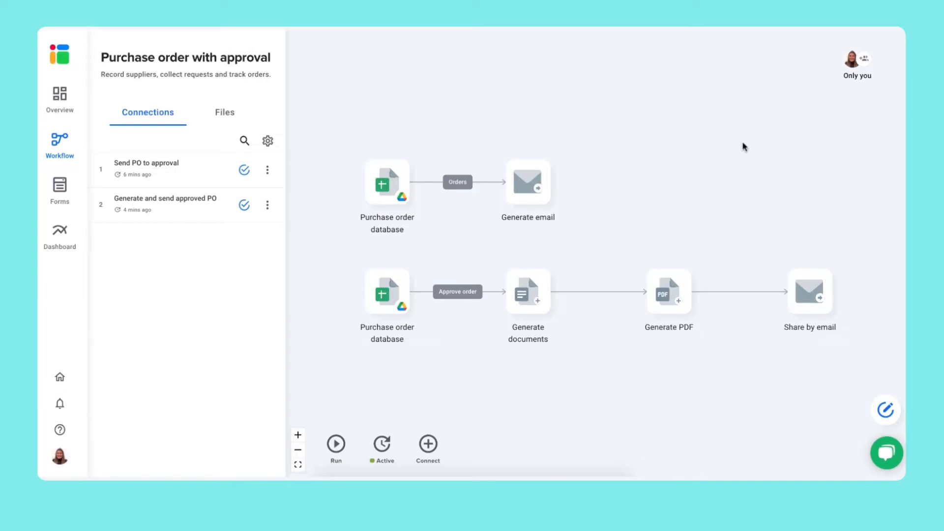
- Open the Purchase order database and look through its Orders, Approve order, Receive order and Suppliers sheets
click(388, 187)
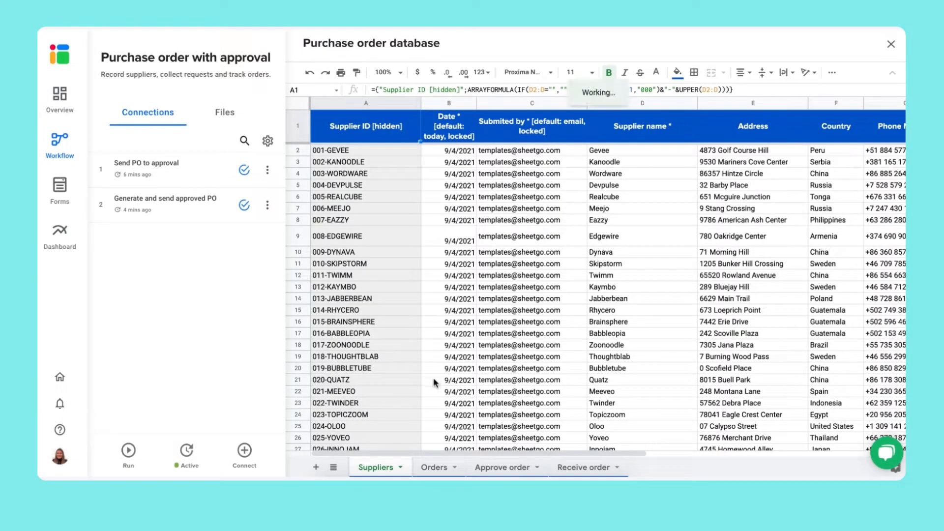
click(427, 468)
click(497, 467)
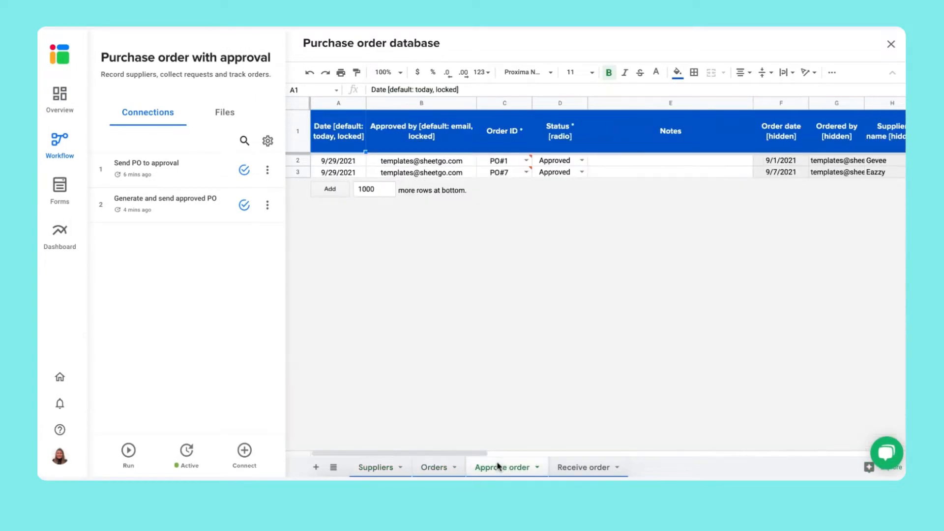
click(577, 469)
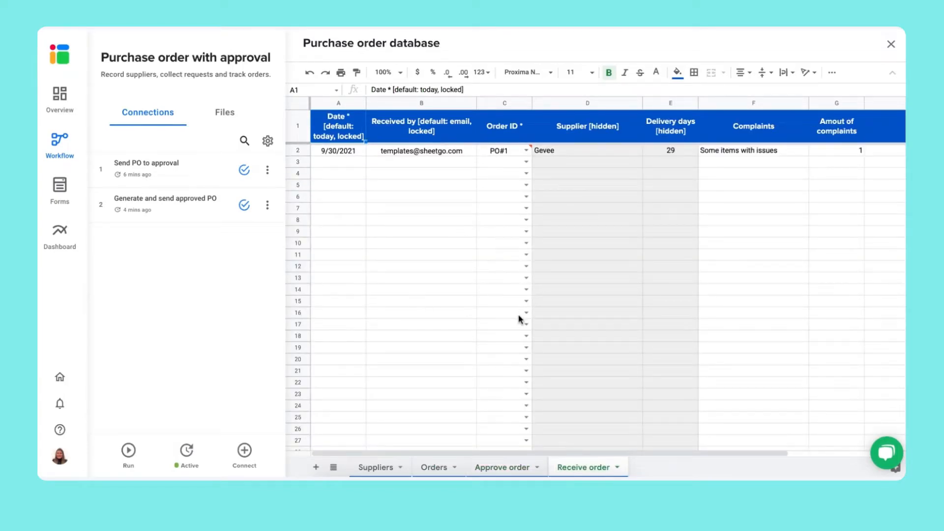
click(378, 467)
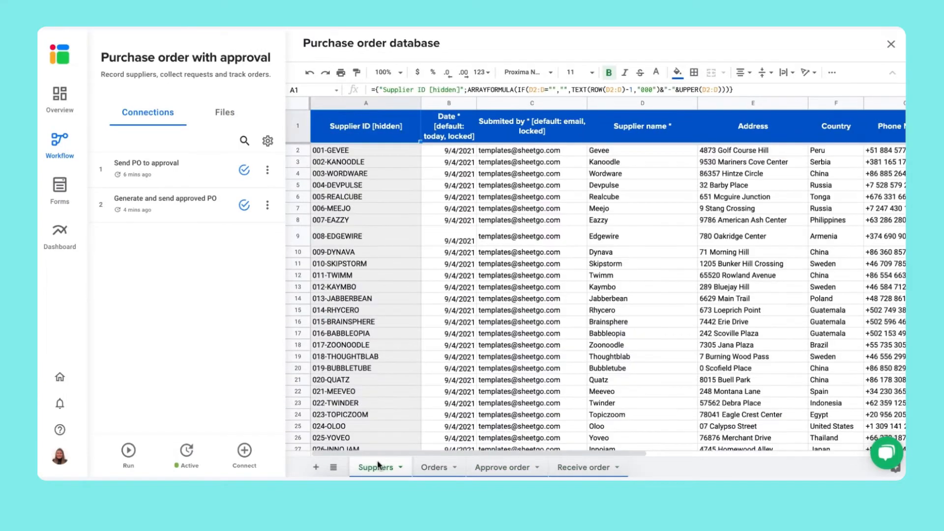
- Clear all sample rows from the Suppliers and Orders sheets
click(298, 150)
key(ctrl+shift+Down)
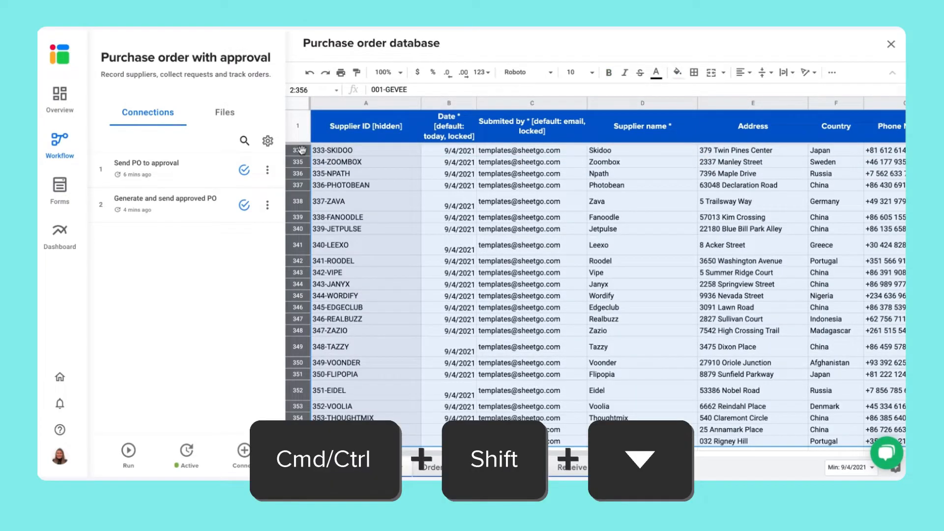
key(Delete)
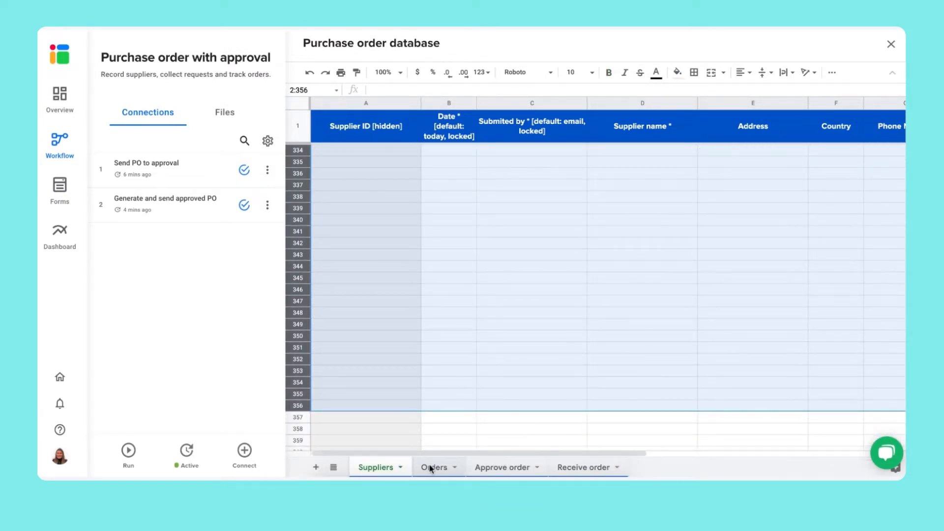
click(432, 467)
click(301, 150)
key(ctrl+shift+Down)
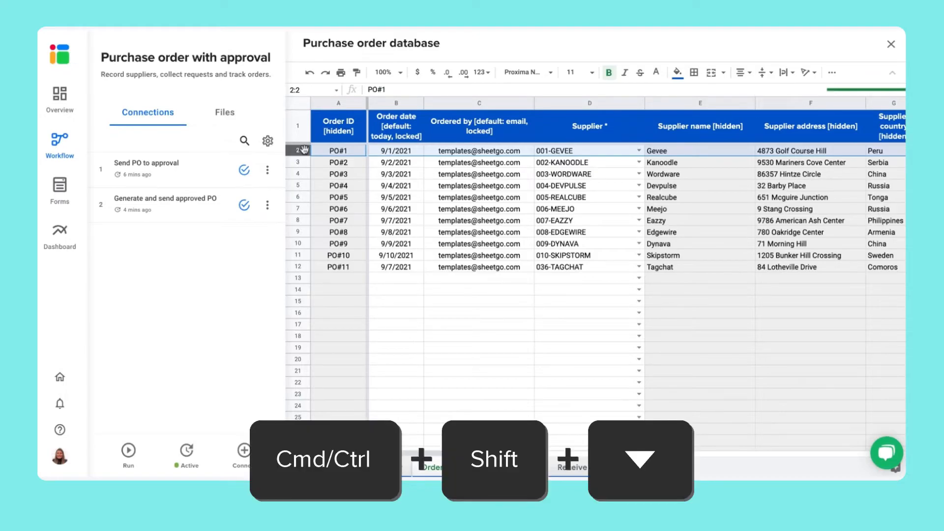
key(Delete)
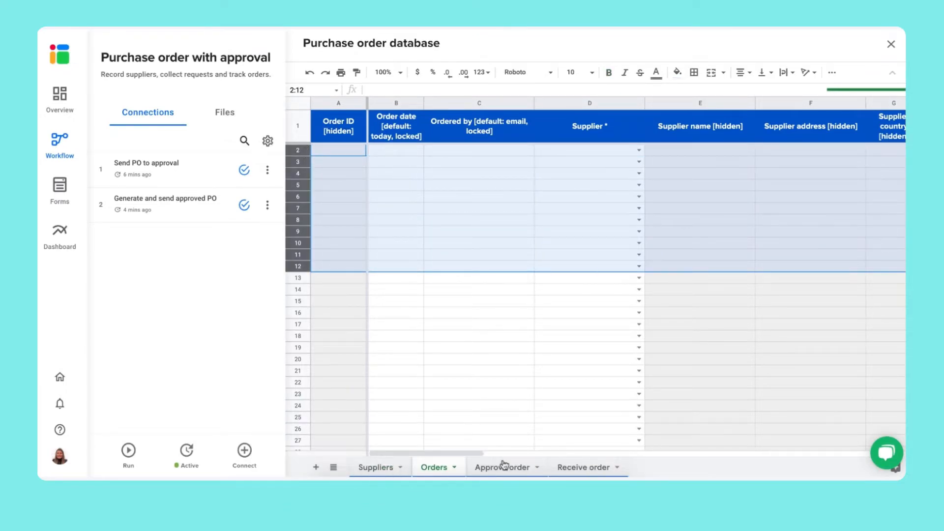
- Clear the sample rows from the Approve order and Receive order sheets
click(501, 467)
click(301, 160)
key(ctrl+shift+Down)
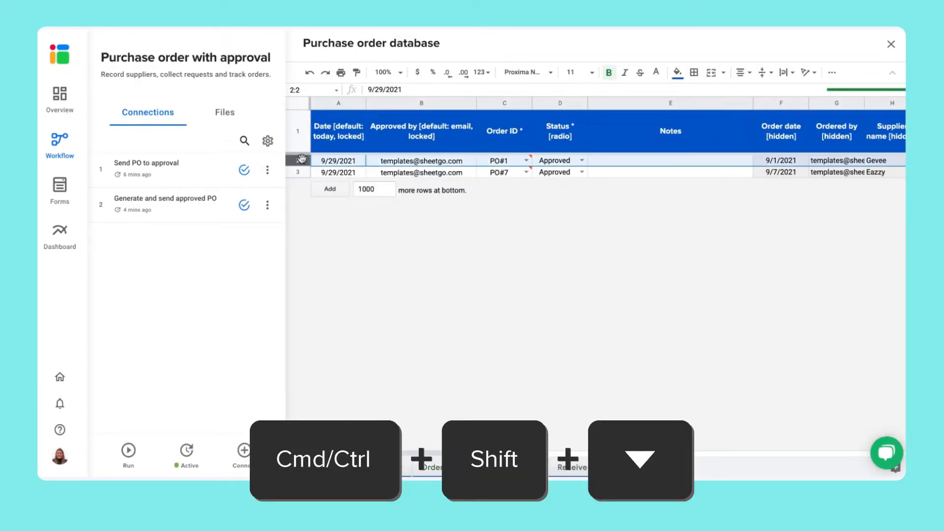
key(Delete)
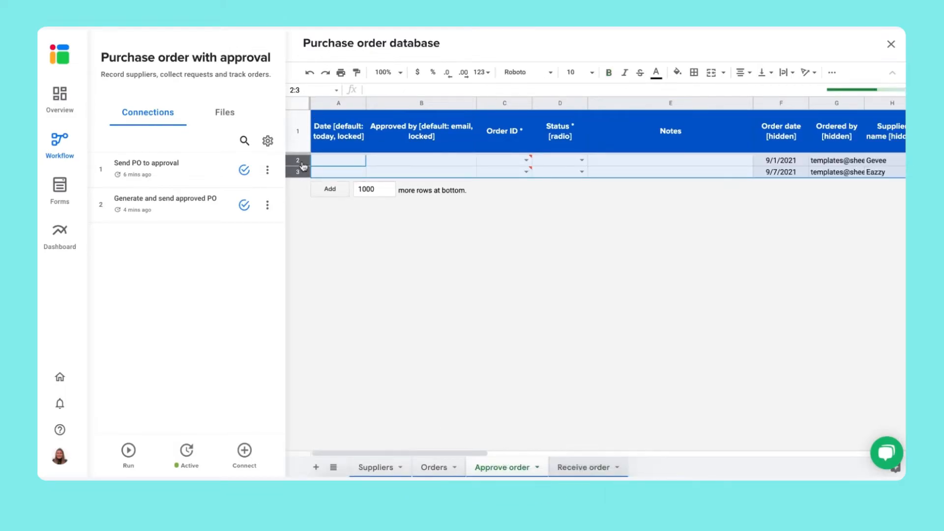
click(298, 150)
key(ctrl+shift+Down)
key(Delete)
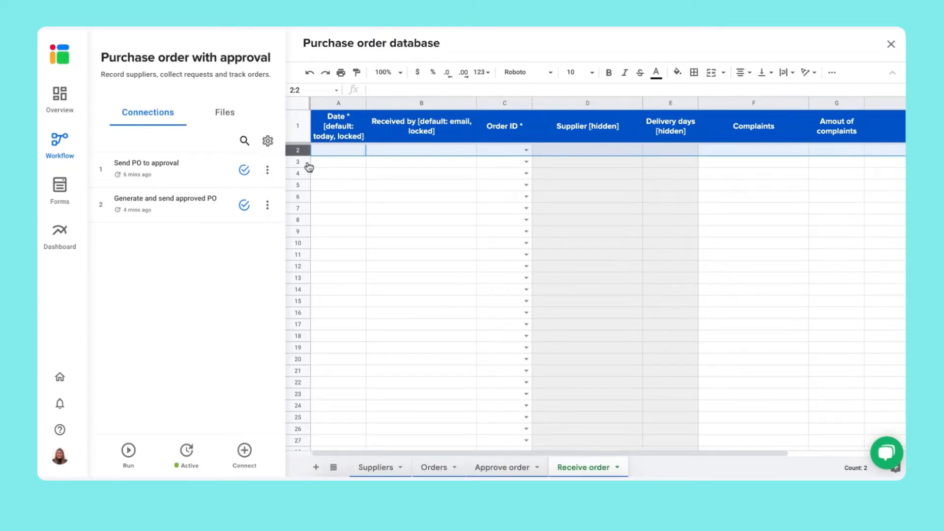
- Enter a test supplier name in the Register supplier form and submit it
click(57, 192)
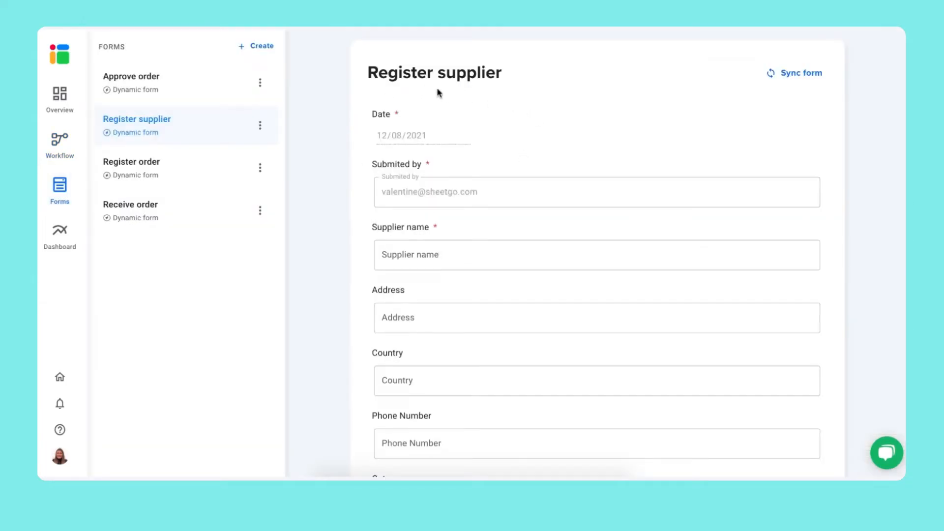
click(483, 250)
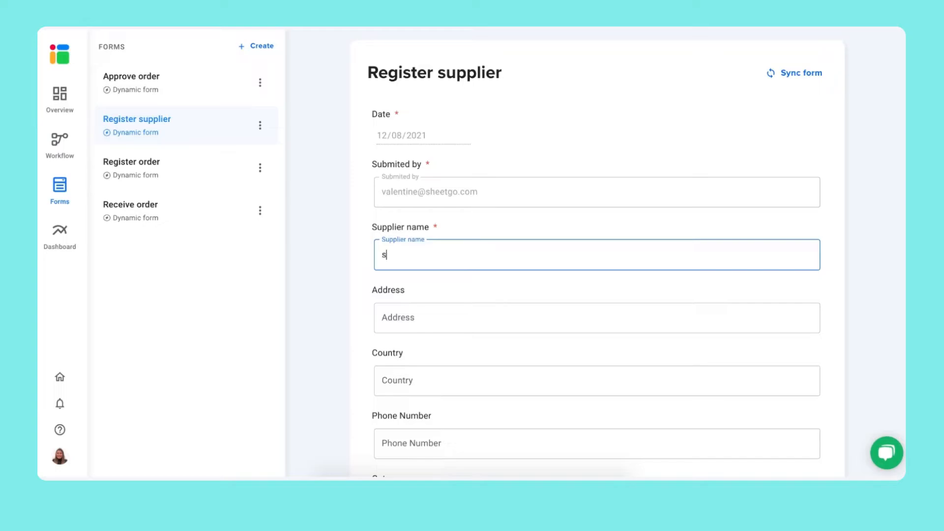
scroll(553, 285, down, 3)
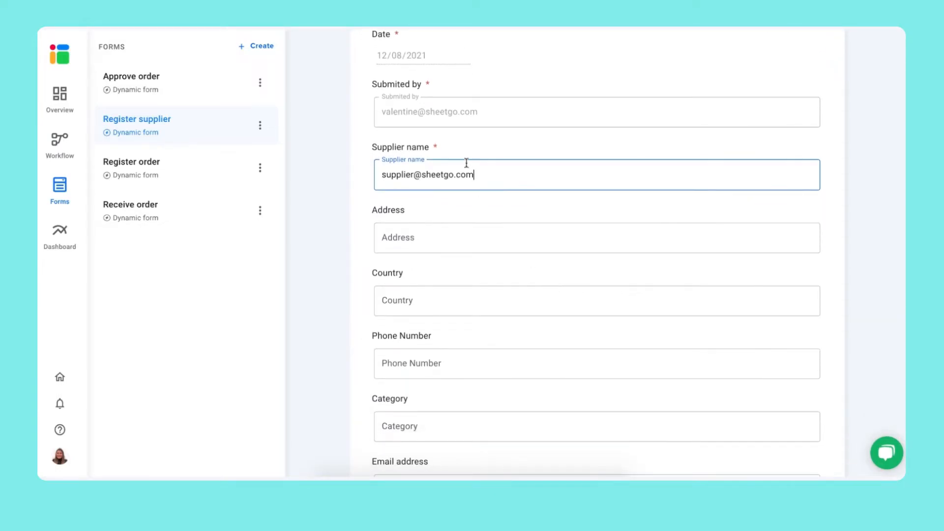
scroll(472, 234, down, 3)
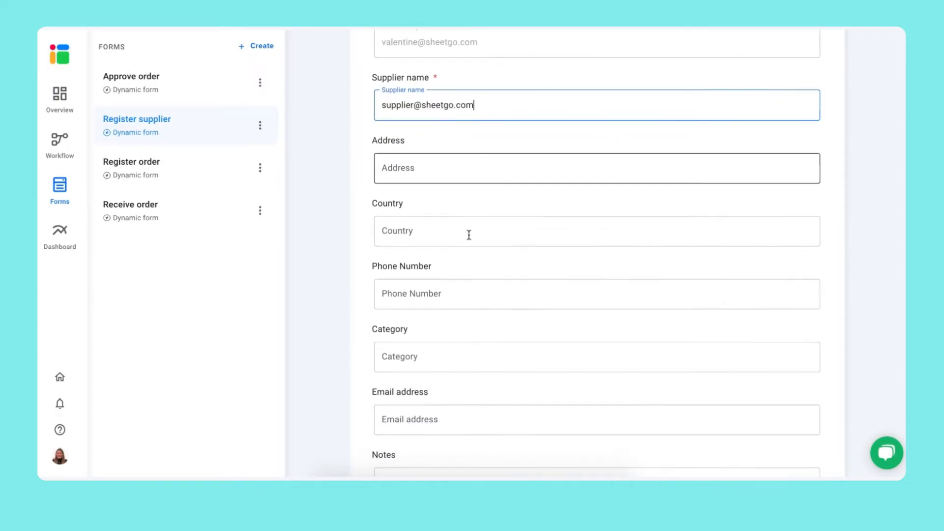
scroll(474, 190, down, 3)
scroll(474, 186, down, 2)
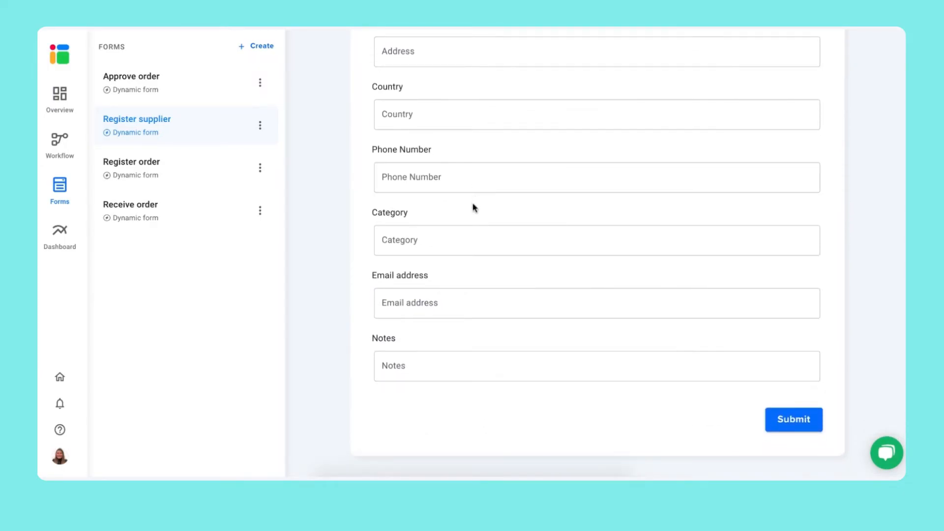
click(800, 421)
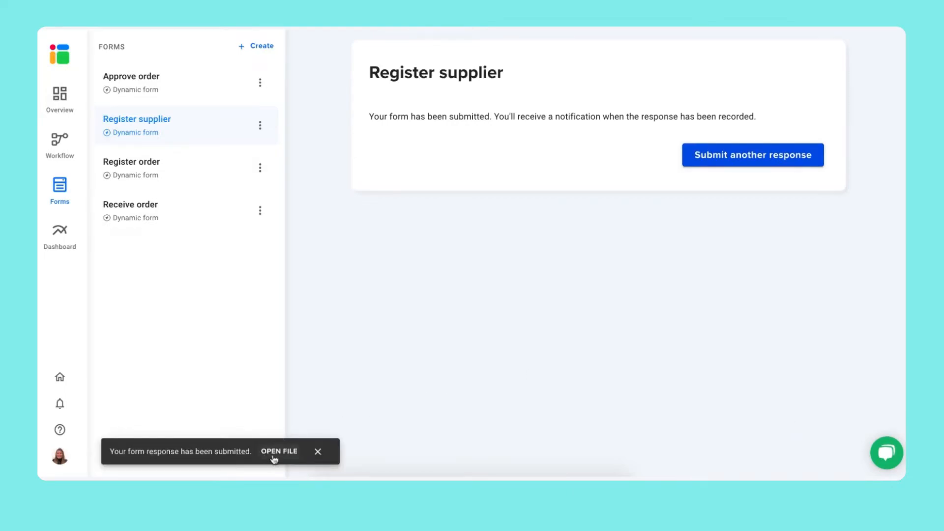
- Verify the new supplier is the only Suppliers row, then open the Register order form
click(274, 455)
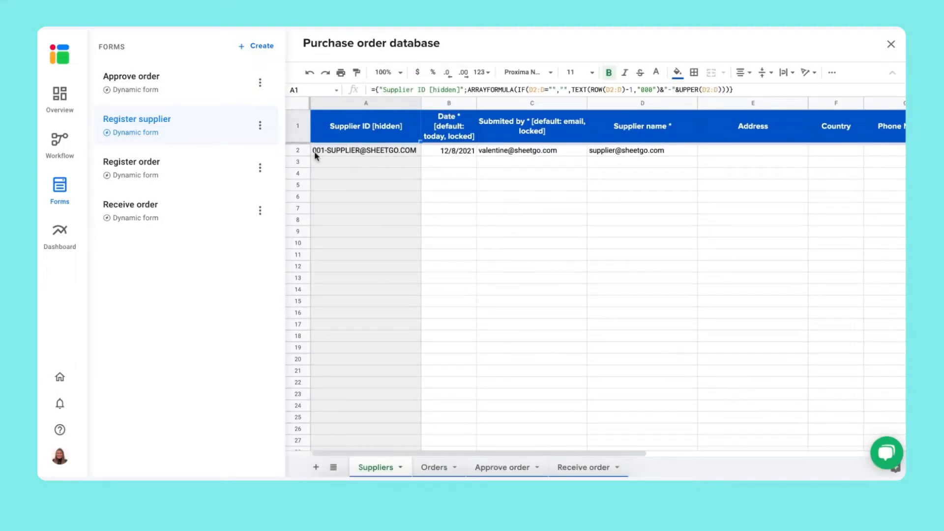
click(301, 149)
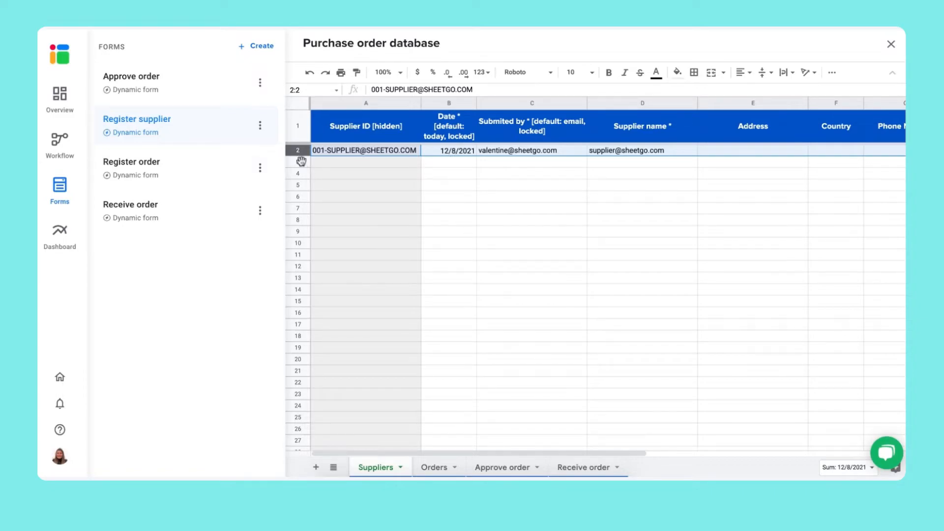
drag(304, 165, 305, 359)
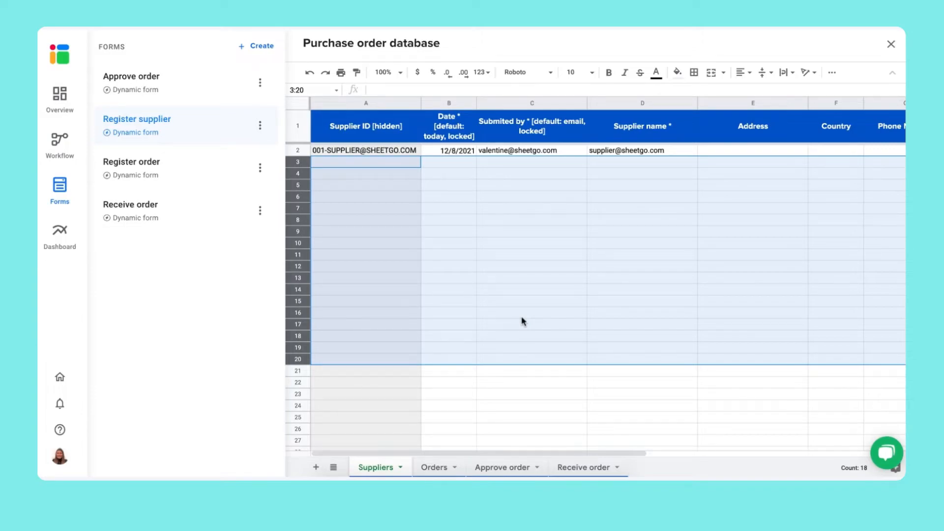
click(178, 167)
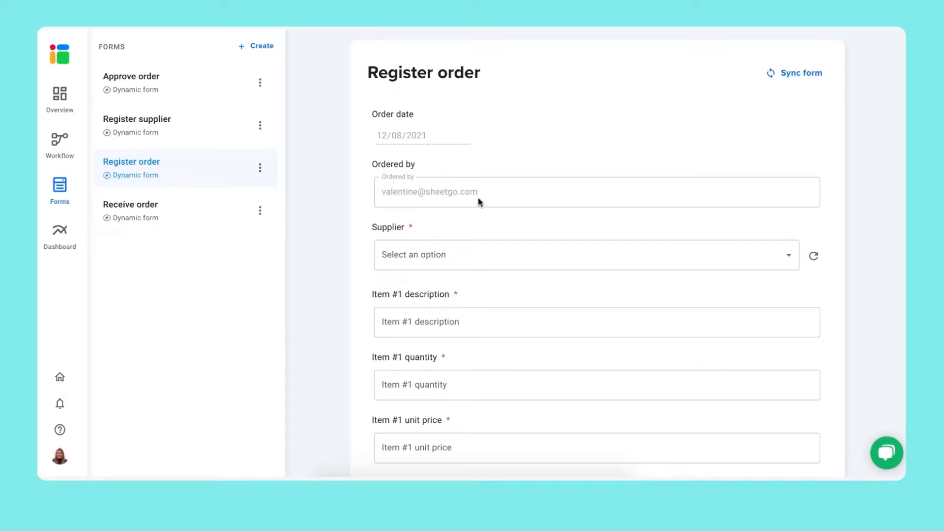
- Order 10 Coffee tables at 500 each from the new supplier and submit
click(526, 260)
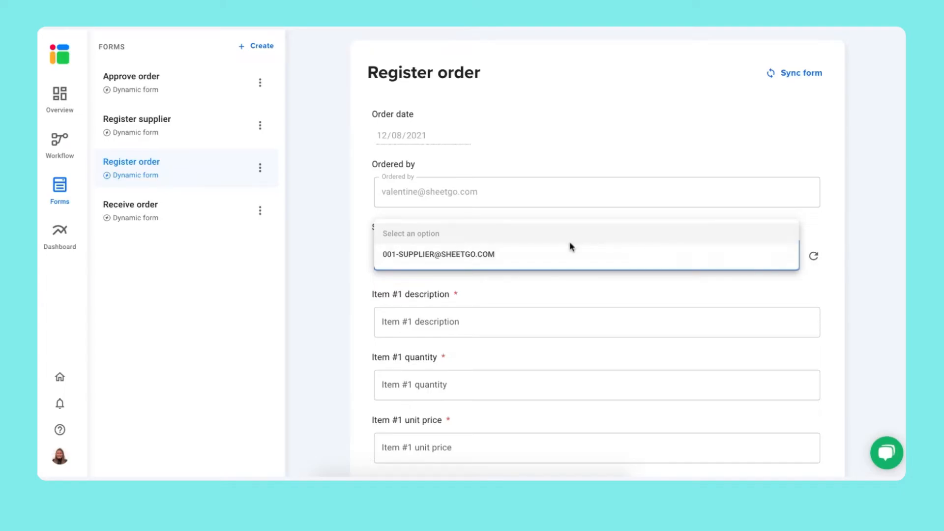
click(573, 261)
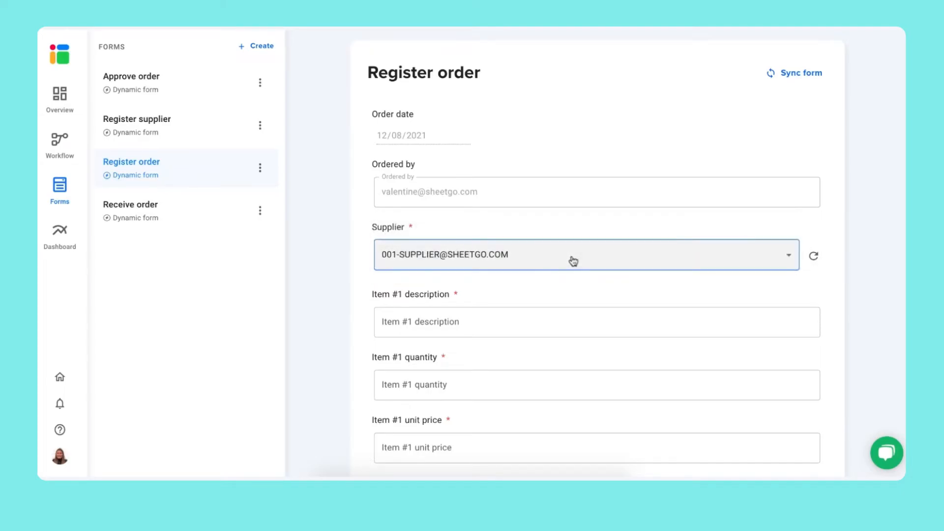
click(557, 329)
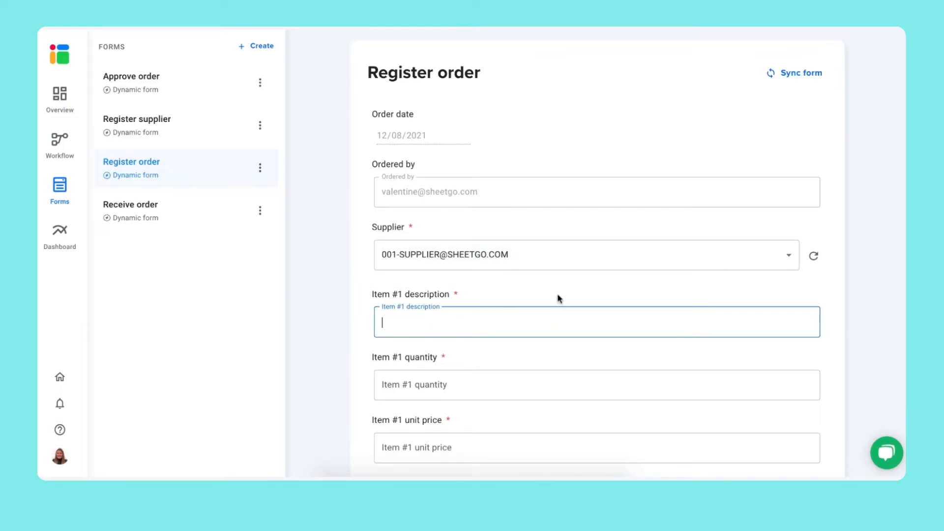
text(Coffee table)
click(547, 384)
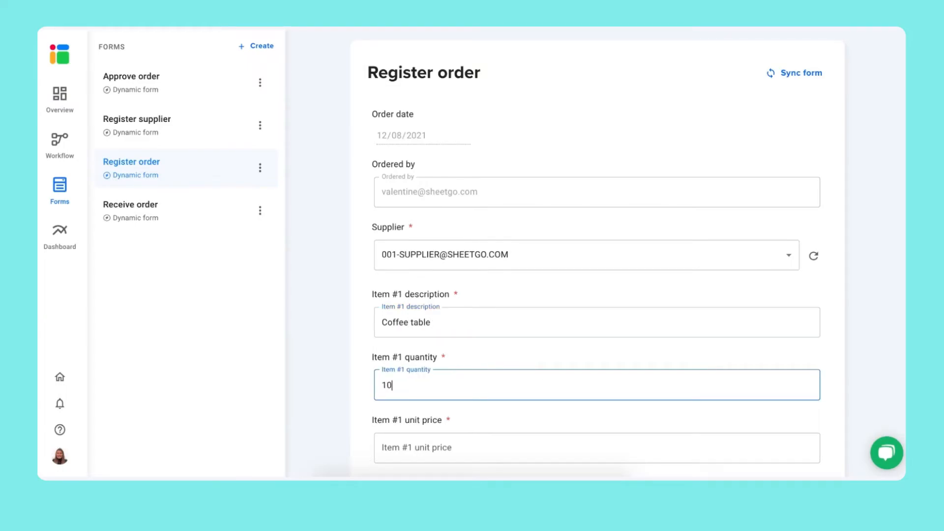
scroll(541, 373, down, 2)
click(537, 361)
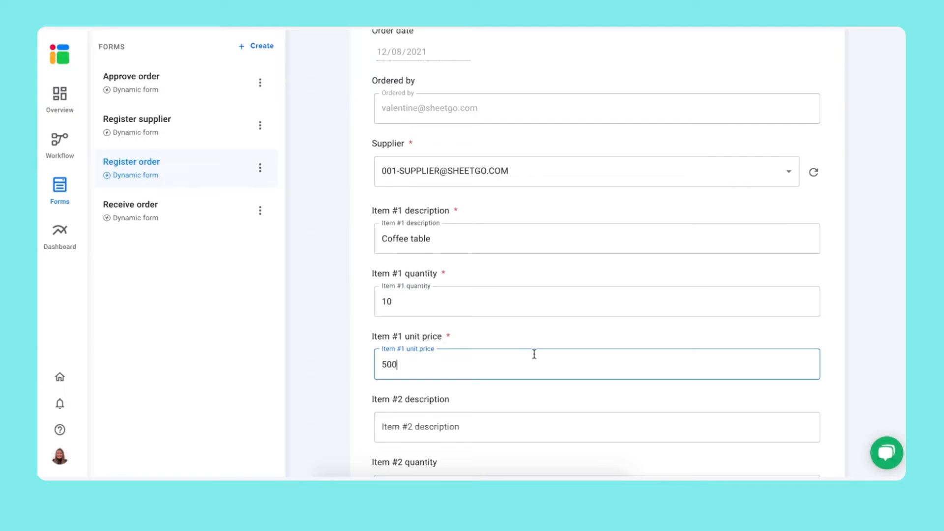
scroll(584, 363, up, 2)
scroll(585, 362, down, 14)
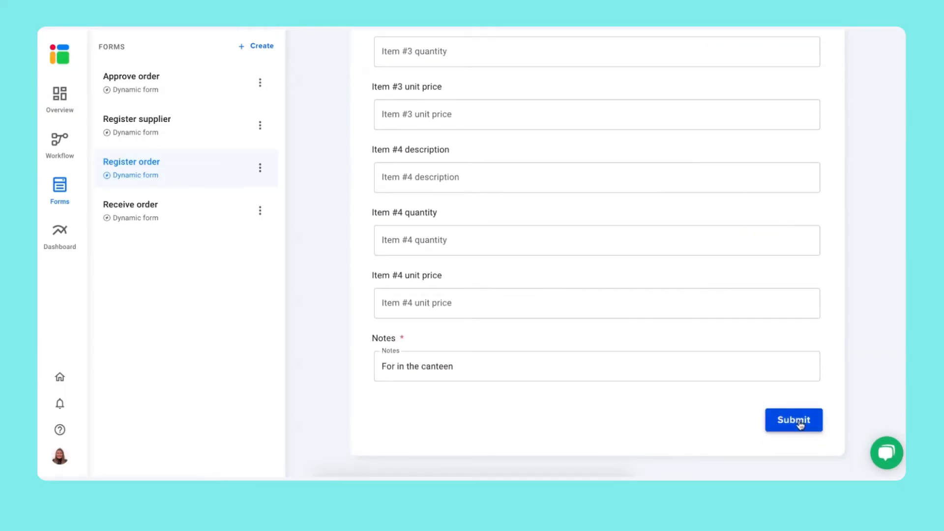
click(795, 420)
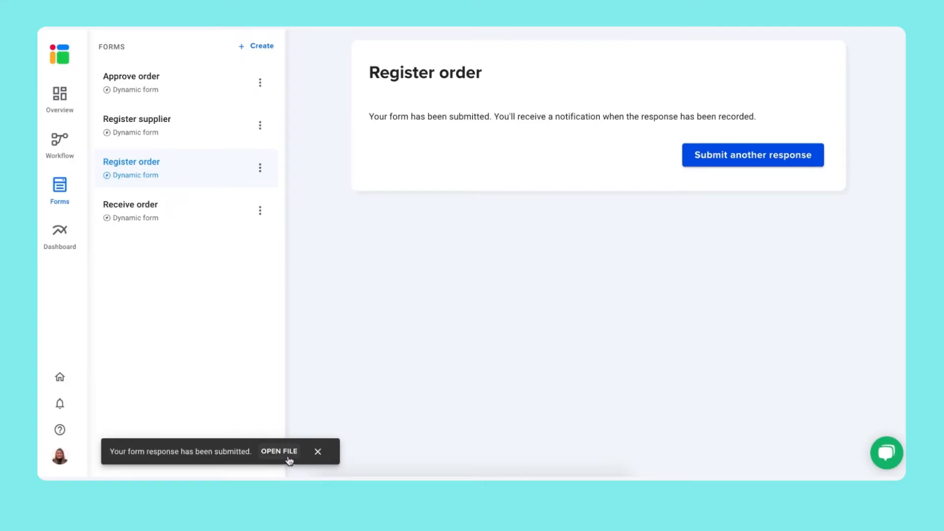
- Open the Purchase order database and scroll to PO#1: 10 Coffee tables at $500.00 each
click(289, 456)
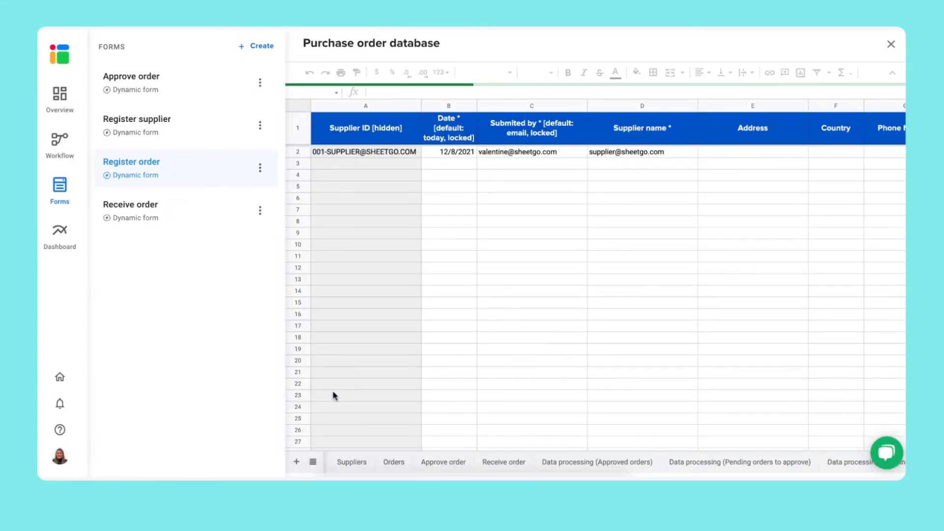
drag(438, 453, 556, 453)
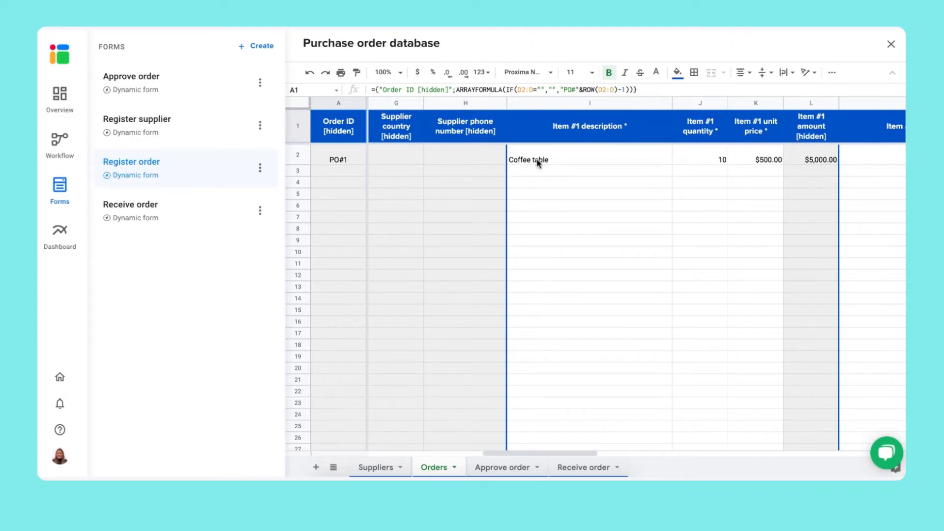
- Submit an Approve order entry marking PO#1 as Approved, then open the database
click(142, 78)
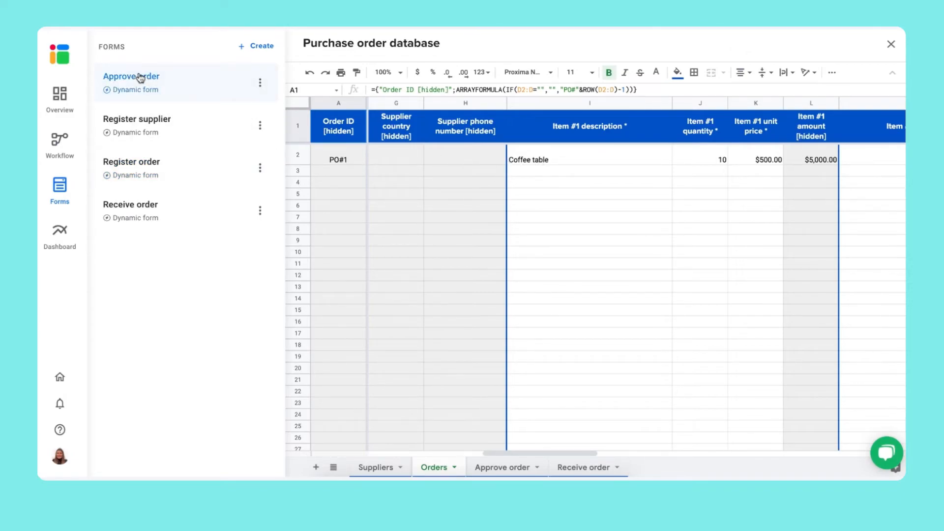
click(723, 255)
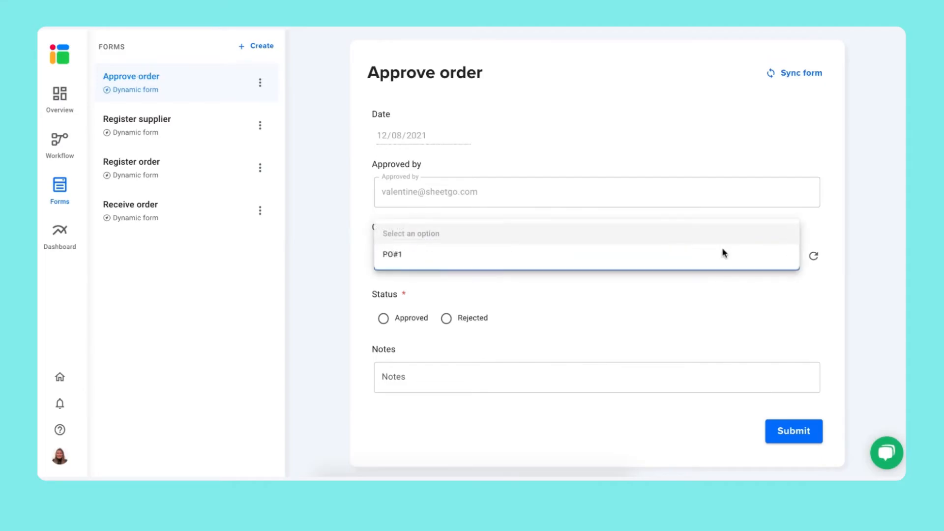
click(474, 261)
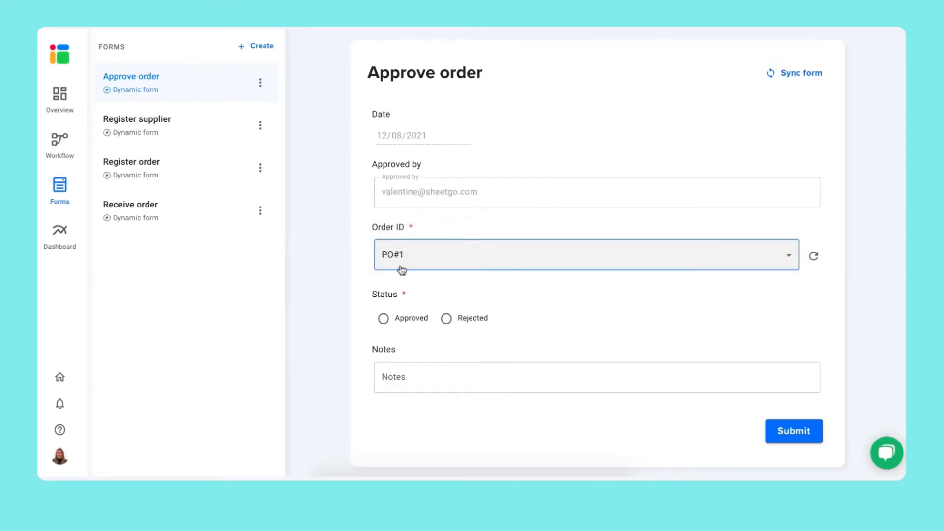
click(400, 317)
click(796, 437)
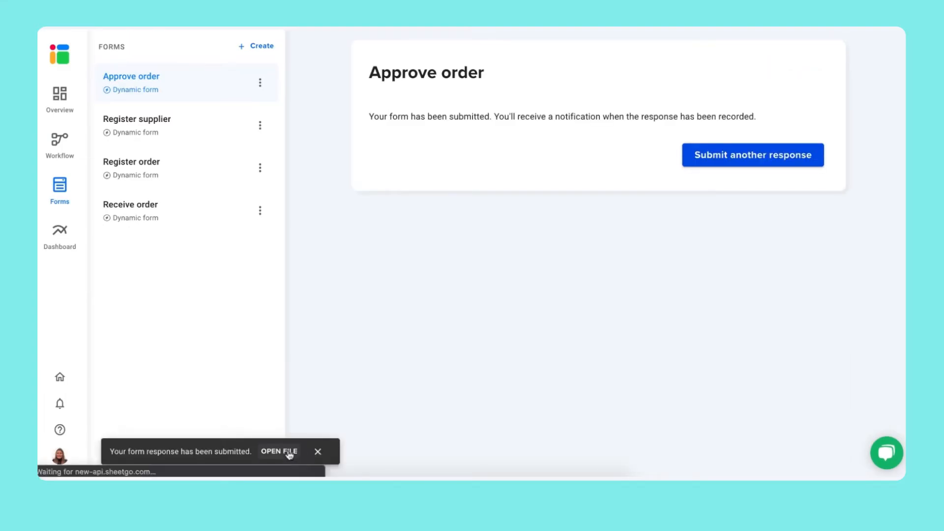
click(287, 450)
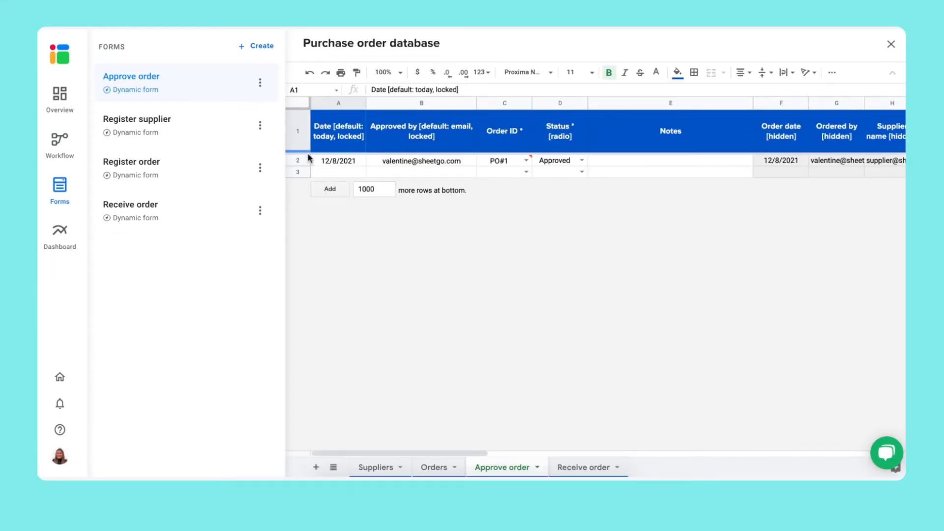
- Review the PO#1 Approved row on the Approve order sheet, then return to the workflow diagram
click(301, 160)
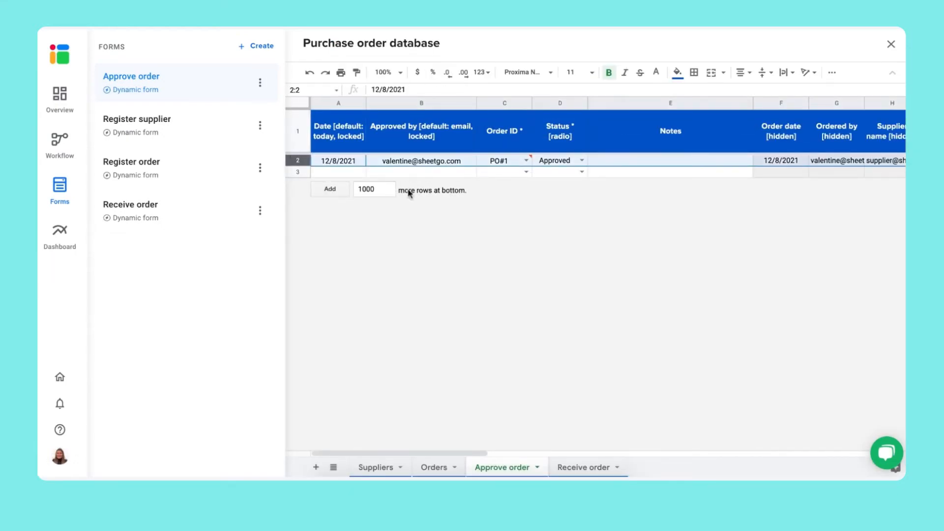
drag(476, 452, 695, 455)
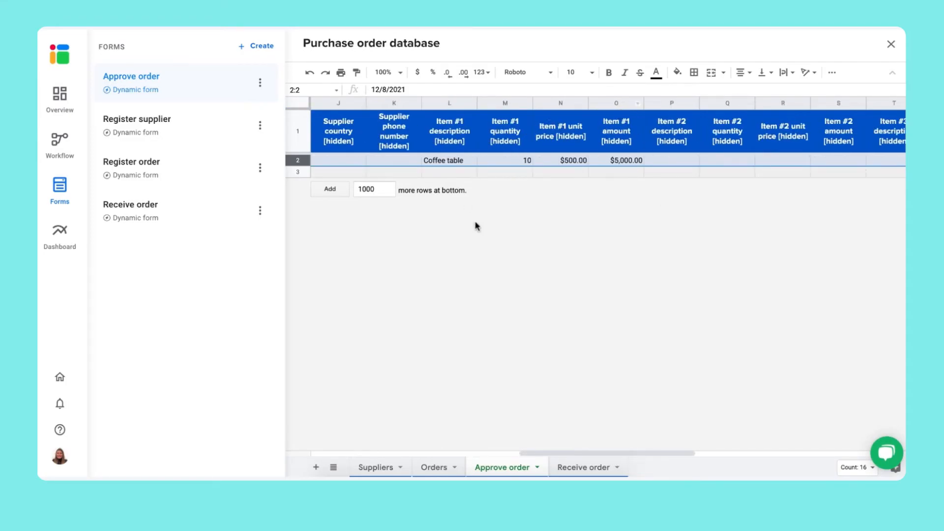
click(69, 148)
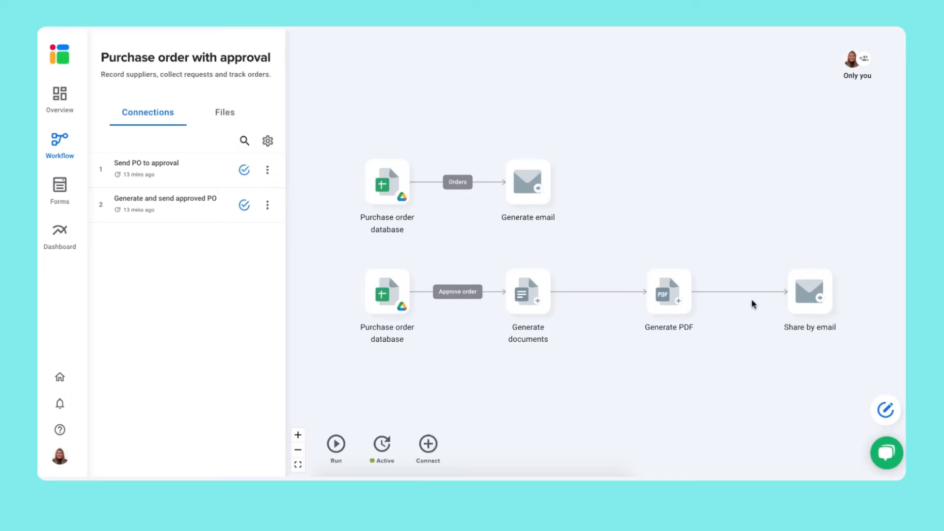
- Submit a Receive order entry for PO#1 with complaint '1 broken table' and 1 complaint
click(57, 204)
click(215, 215)
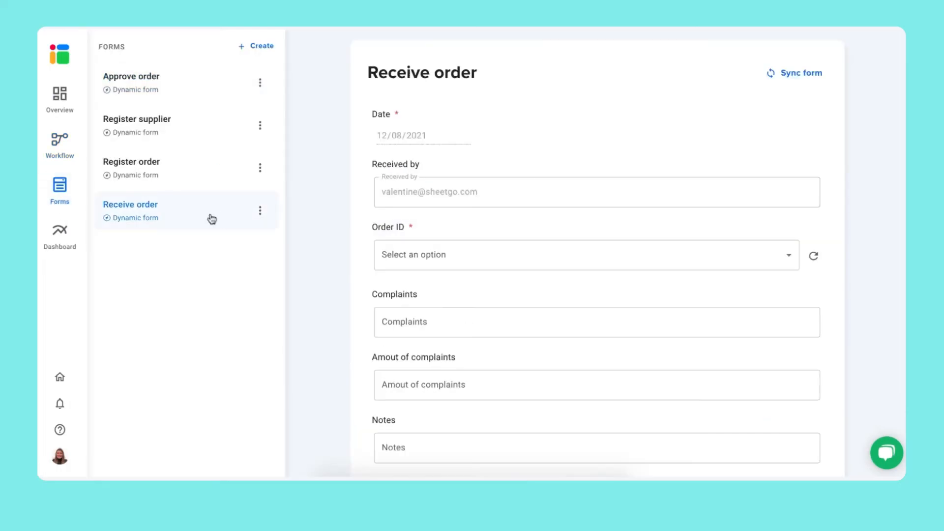
click(559, 254)
click(482, 253)
scroll(522, 300, down, 1)
click(495, 238)
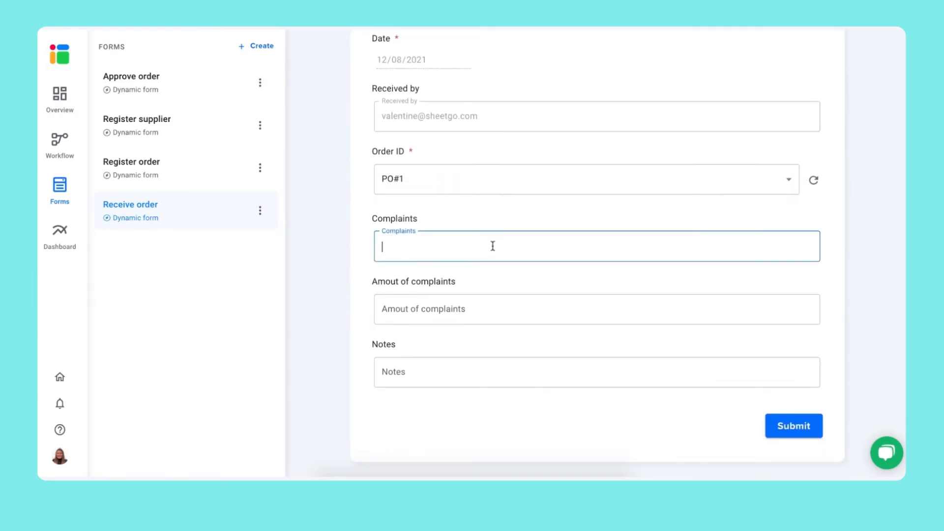
text(1 broken table)
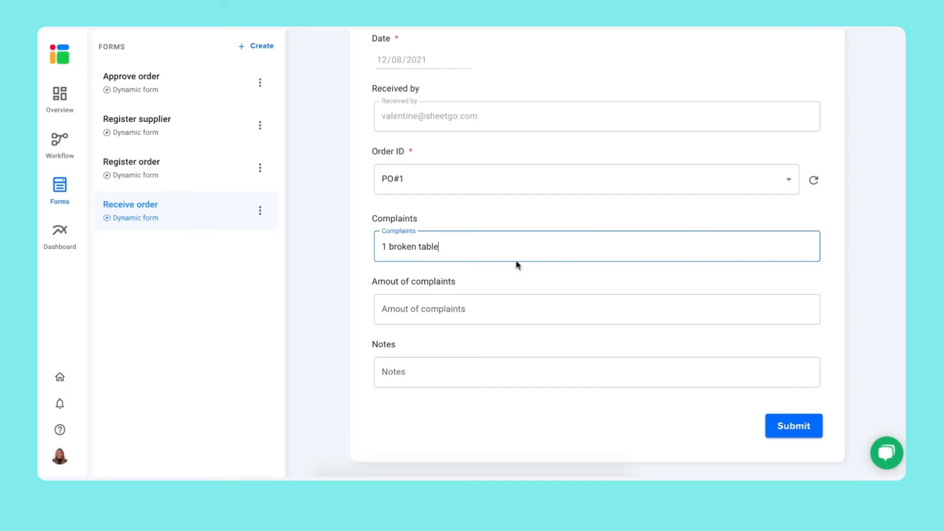
click(539, 311)
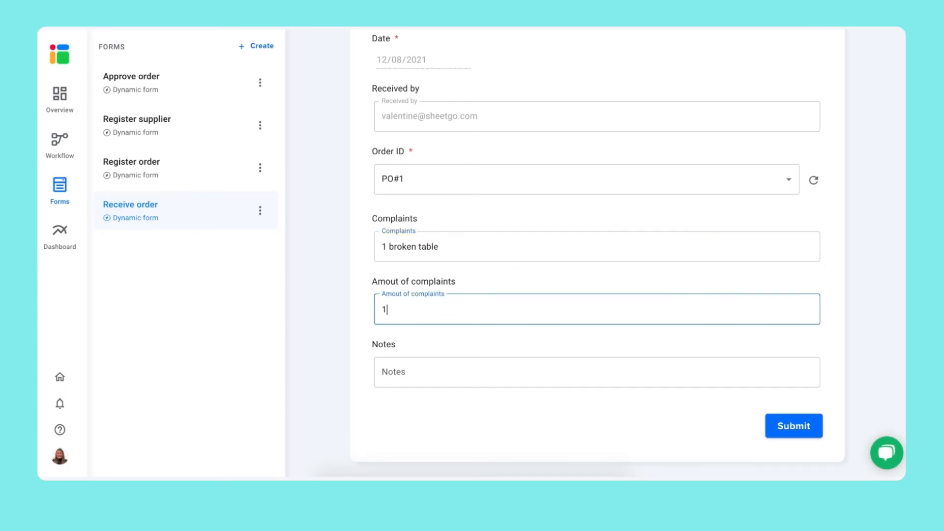
click(777, 425)
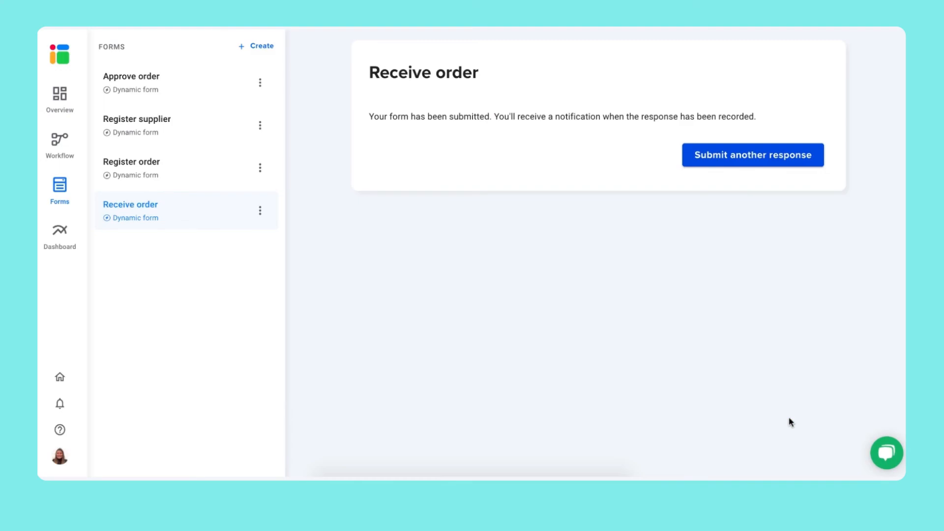
- Show the workflow's current schedule: once a day, 5–6 PM, Monday to Friday
click(63, 144)
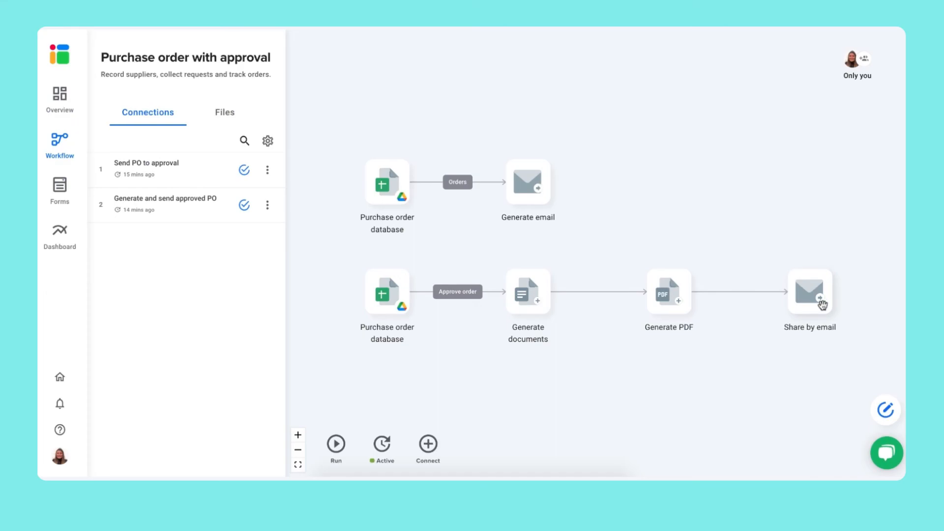
click(386, 448)
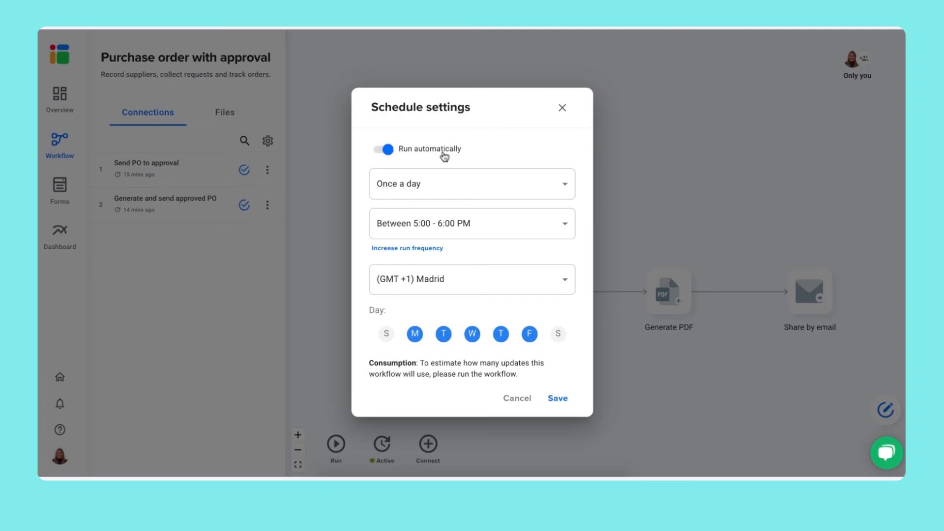
- Save an hourly schedule running 6 AM–6 PM on Mondays only, then view the Dashboard charts
click(479, 185)
click(504, 164)
click(482, 193)
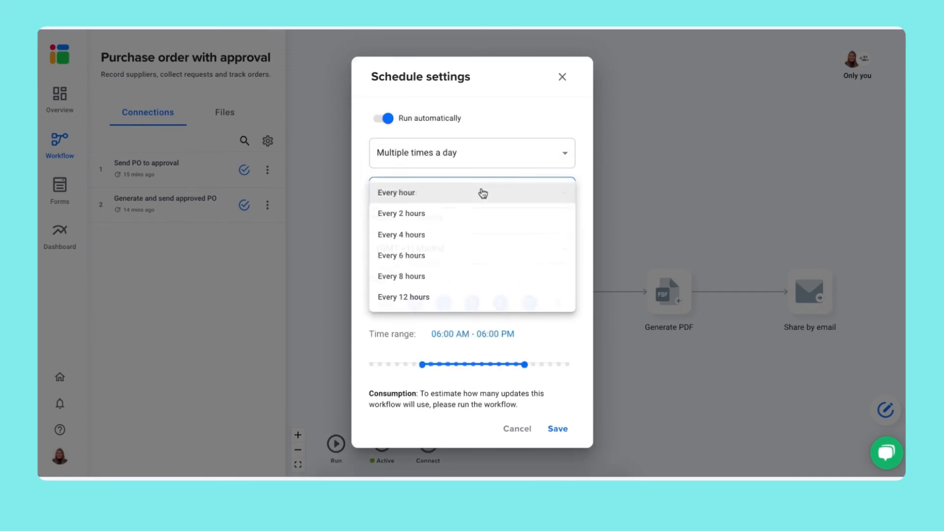
click(485, 197)
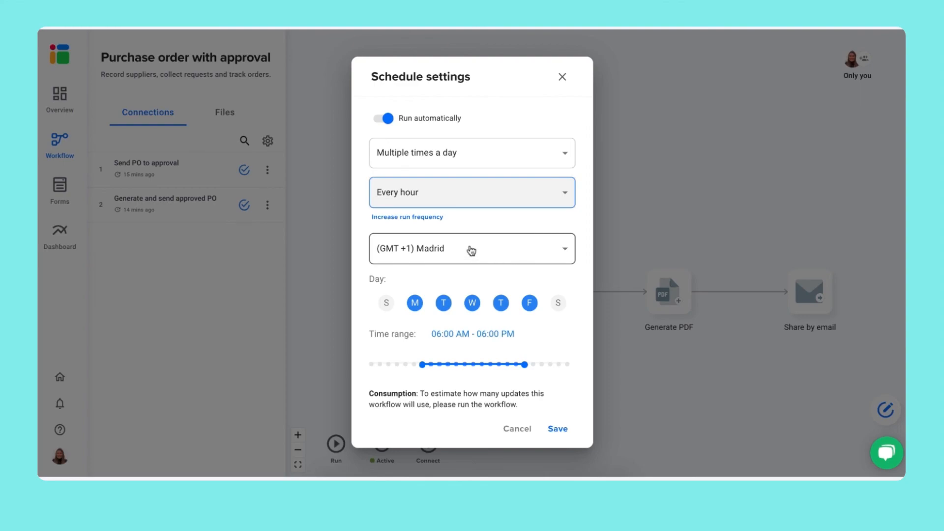
click(443, 303)
click(472, 303)
click(507, 303)
click(530, 302)
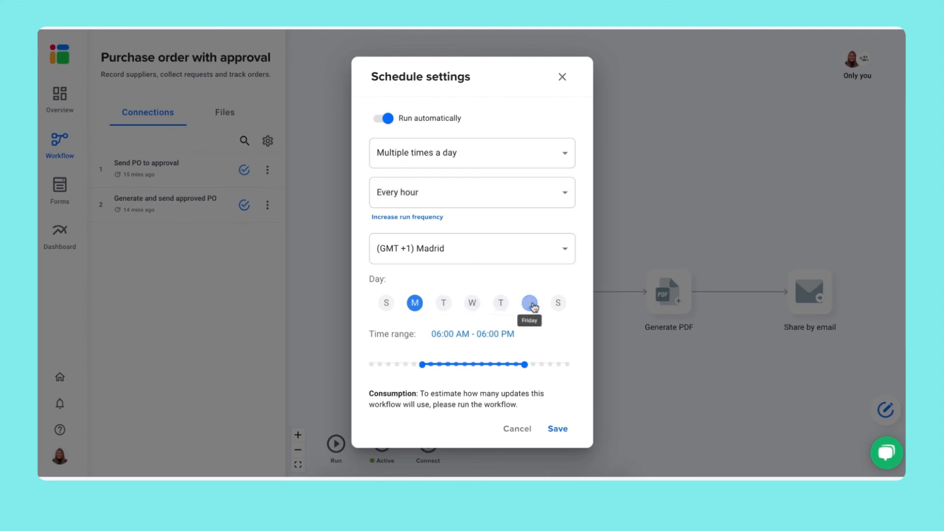
click(559, 430)
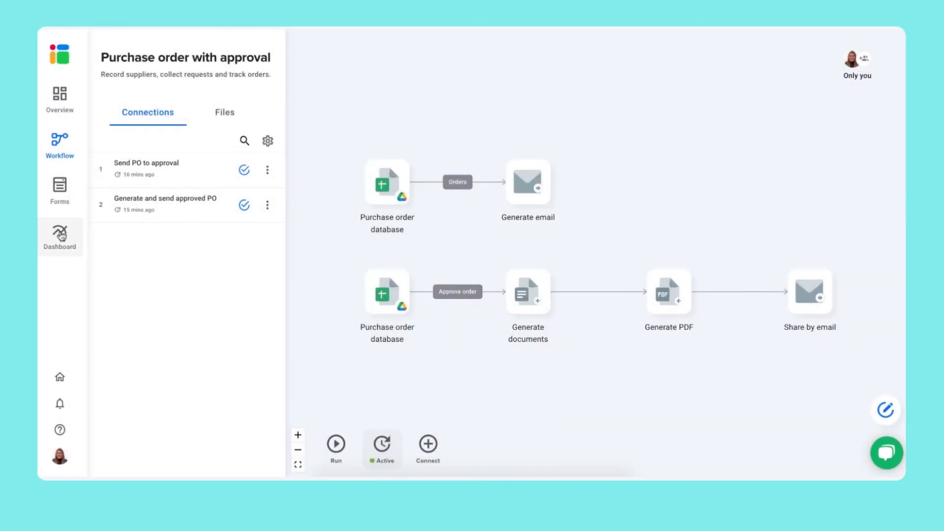
click(62, 236)
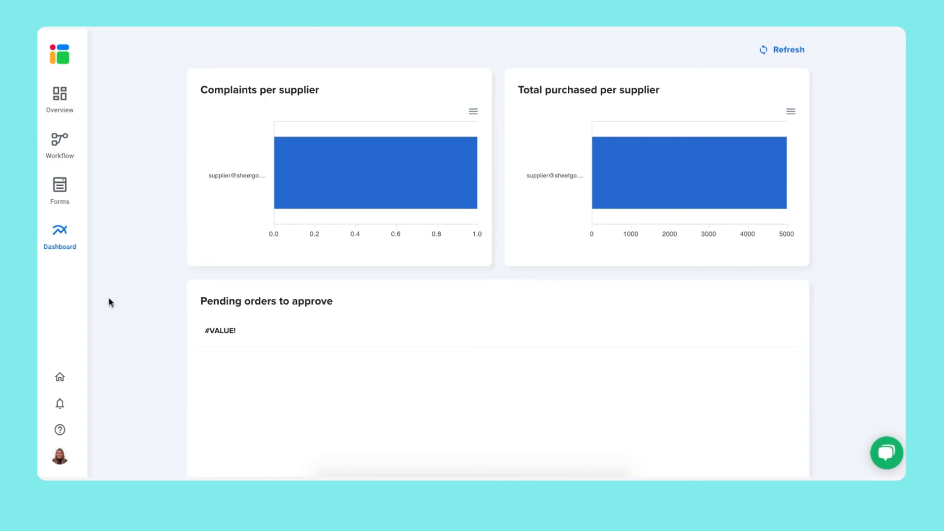